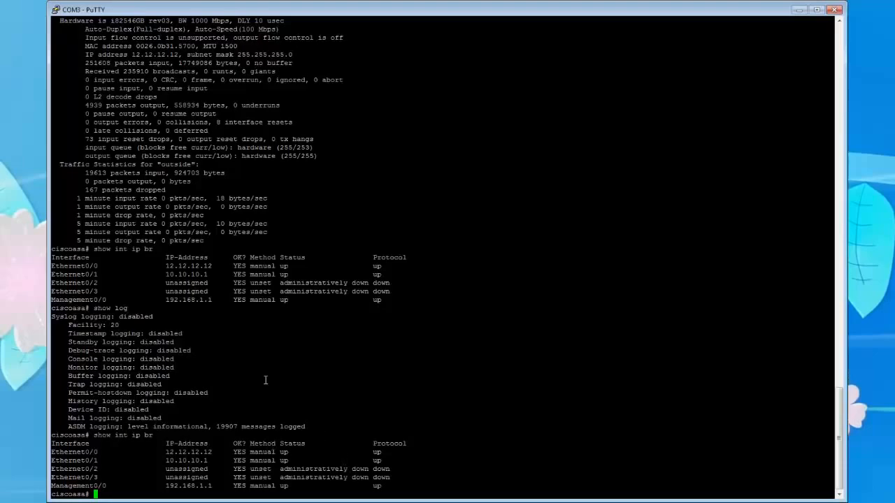
- Fill the terminal with empty prompt lines until all earlier command output is out of view
key("Return")
key("Return")
key("Return")
key("Return")
key("Return")
key("Return")
key("Return")
key("Return")
key("Return")
key("Return")
key("Return")
key("Return")
key("Return")
key("Return")
key("Return")
key("Return")
key("Return")
key("Return")
key("Return")
key("Return")
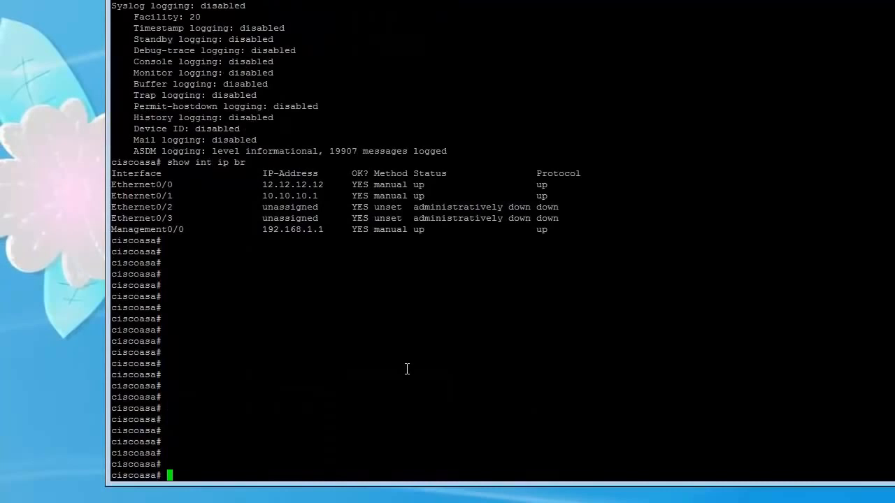
key("Return")
key("Return")
key("Return")
key("Return")
key("Return")
key("Return")
key("Return")
key("Return")
key("Return")
key("Return")
key("Return")
key("Return")
key("Return")
key("Return")
key("Return")
key("Return")
key("Return")
key("Return")
key("Return")
key("Return")
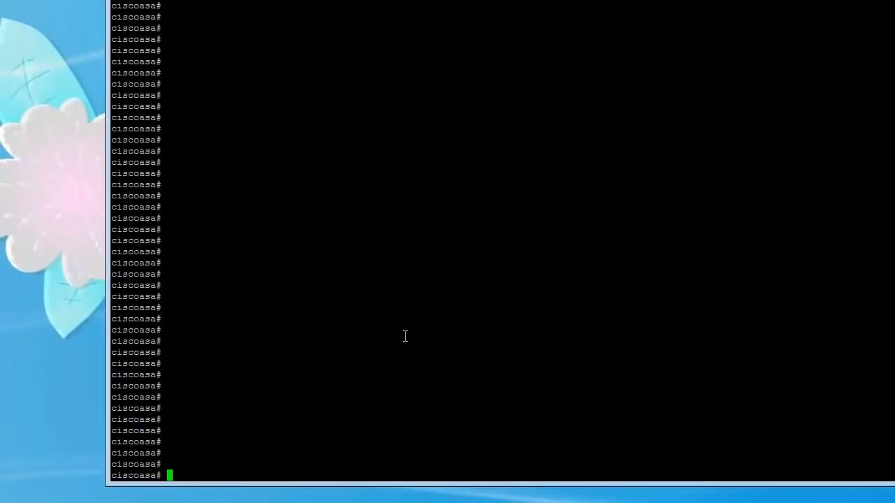
- Ping 8.8.8.8 from the ASA command line to test internet connectivity
type("ping 8.8.8.8")
key("Return")
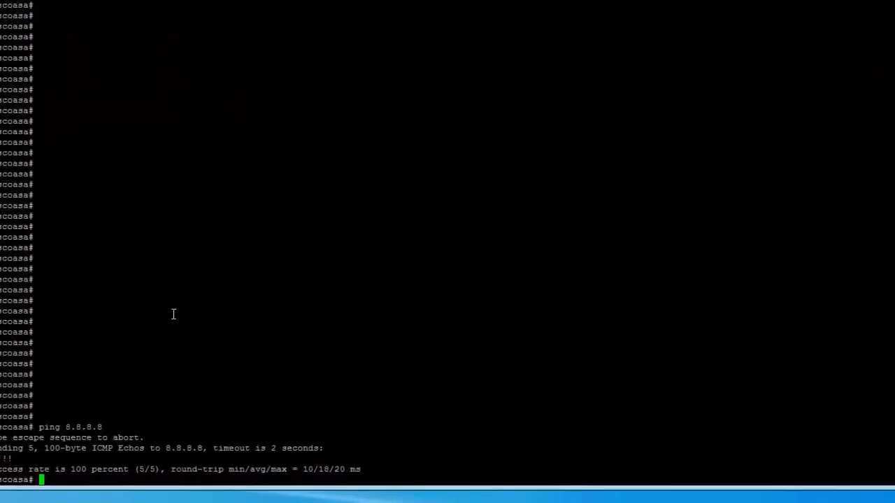
- Enter configuration mode and add an inside static route for 10.10.0.0 255.255.0.0 through gateway 10.10.11.2
type("config t")
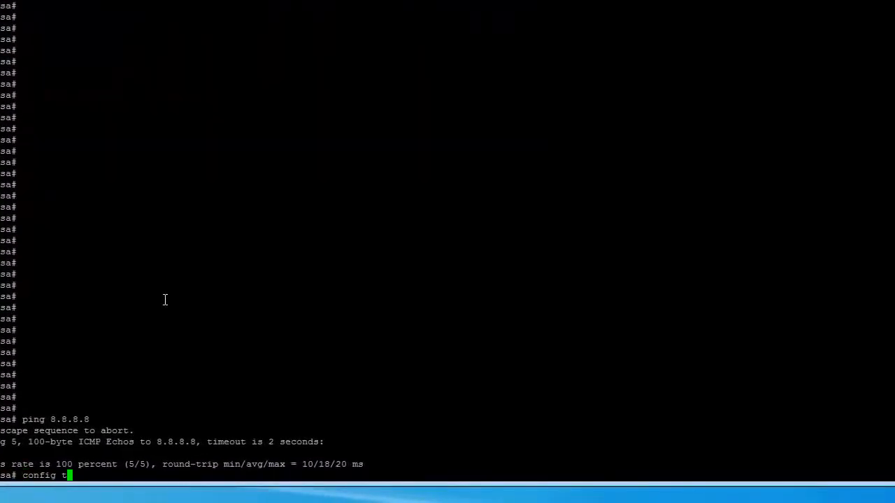
key("Return")
type("route ")
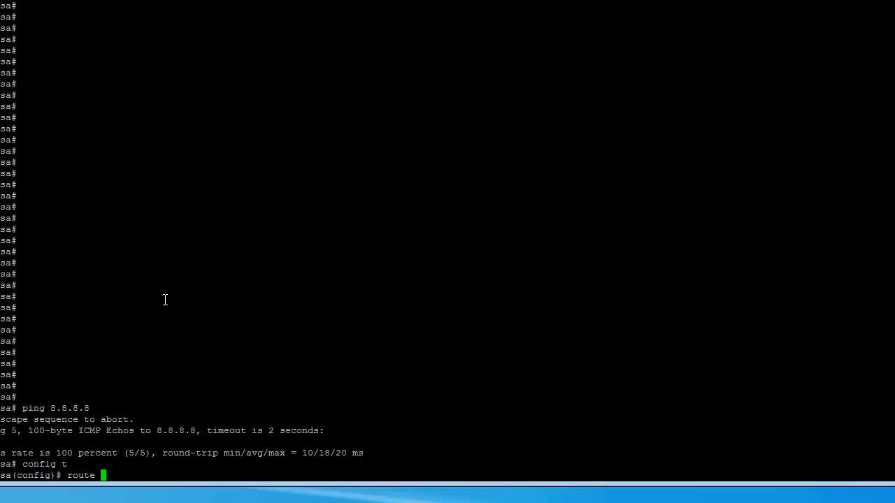
type("inside")
type("10.10.0.0 255.255")
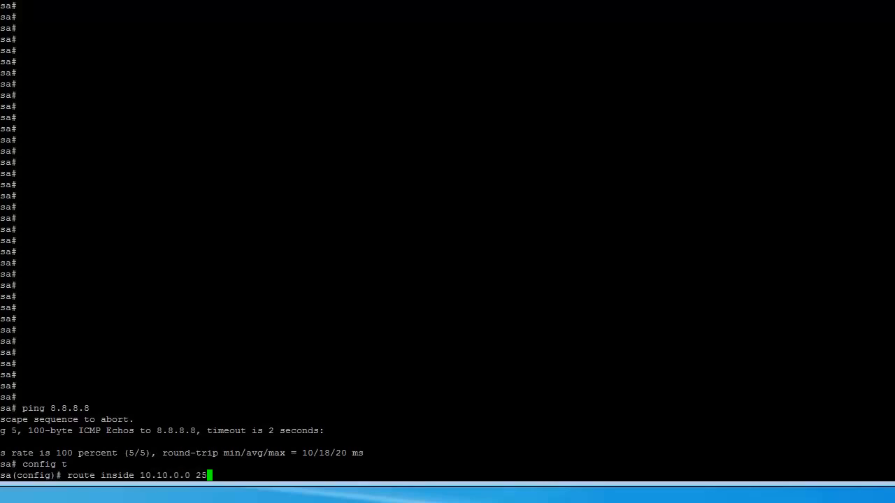
type(".0.0 10.10.10")
key("BackSpace")
key("BackSpace")
key("BackSpace")
type(".")
type("11.2")
key("Return")
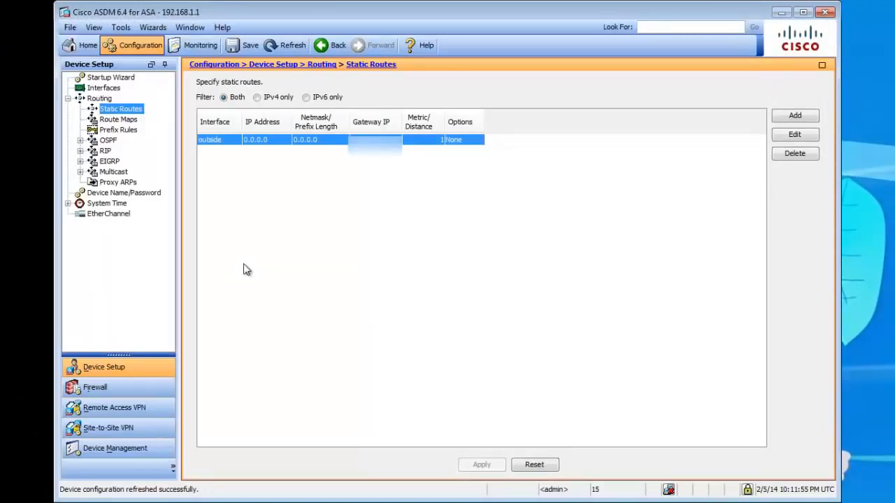
- Refresh the device configuration in ASDM and check the inside and outside entries in the static routes list
left_click(446, 142)
left_click(282, 43)
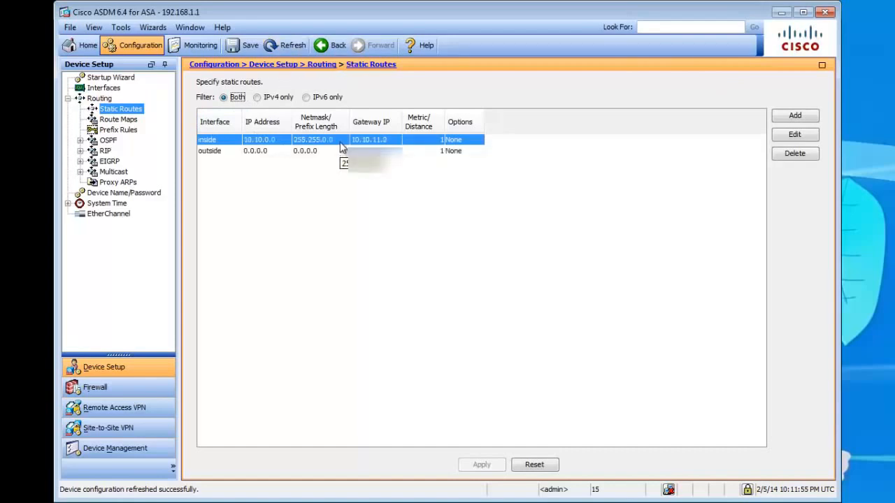
left_click(338, 153)
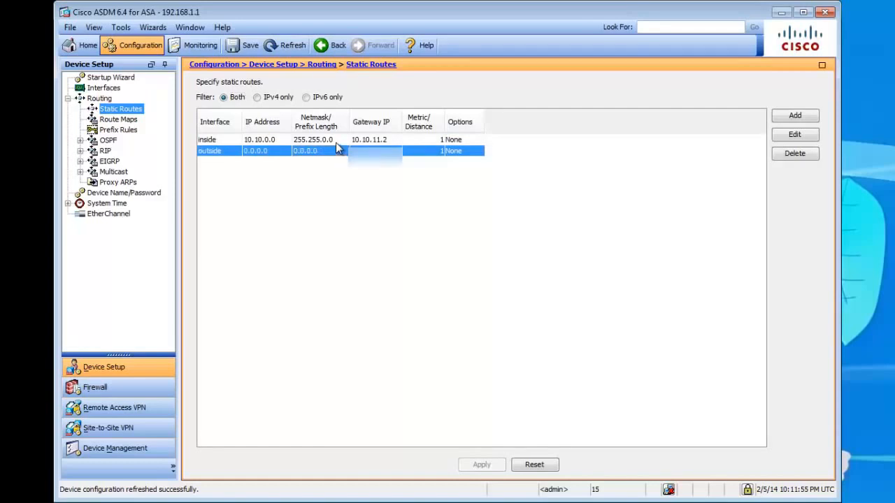
left_click(337, 142)
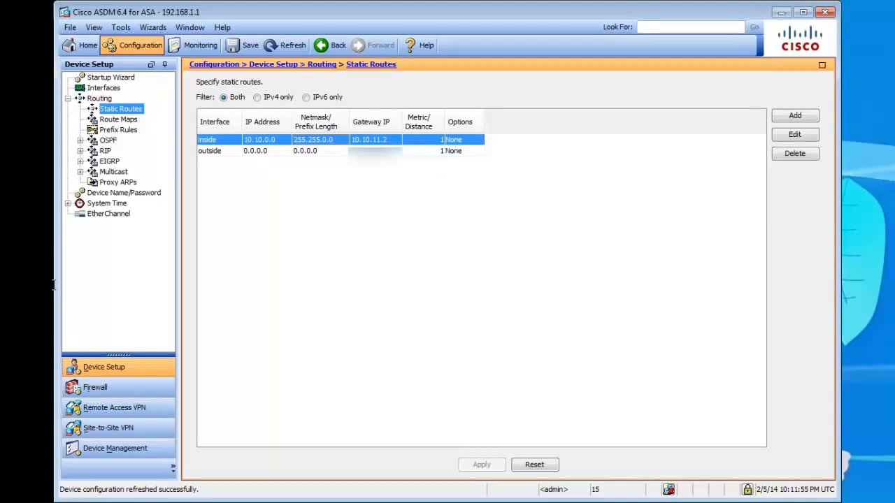
- Bring up the ASDM NAT rules and add a host network object named obj-snmp with IP address 10.20.30.250
key("alt+Tab")
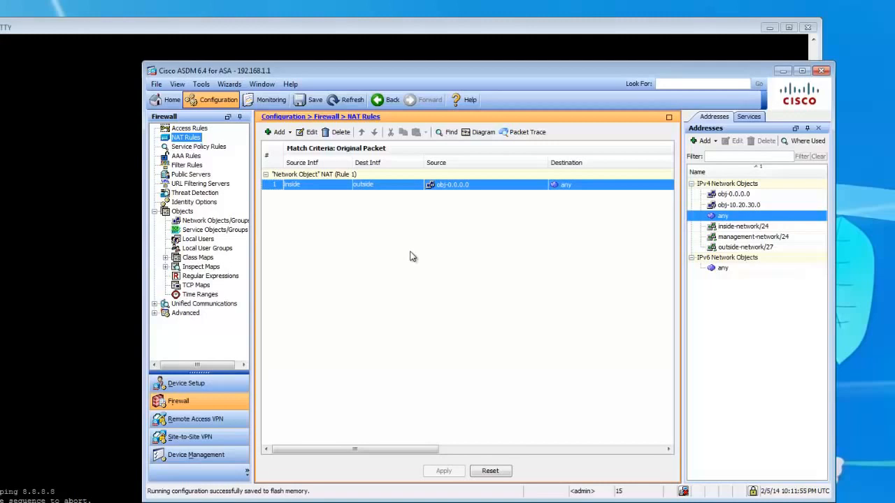
left_click_drag(369, 70, 286, 63)
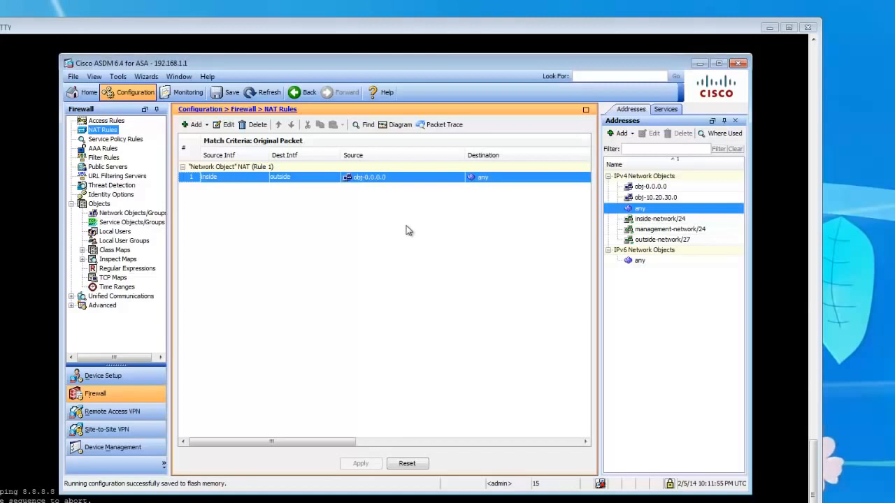
left_click(622, 133)
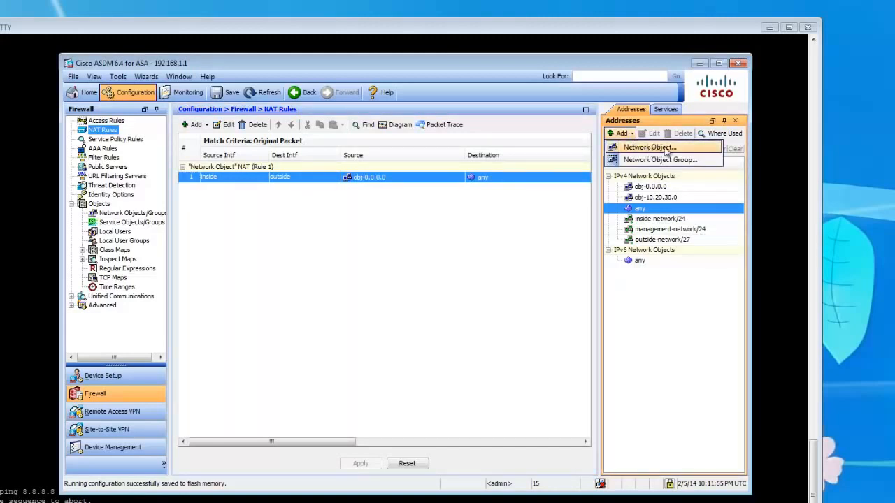
left_click(655, 150)
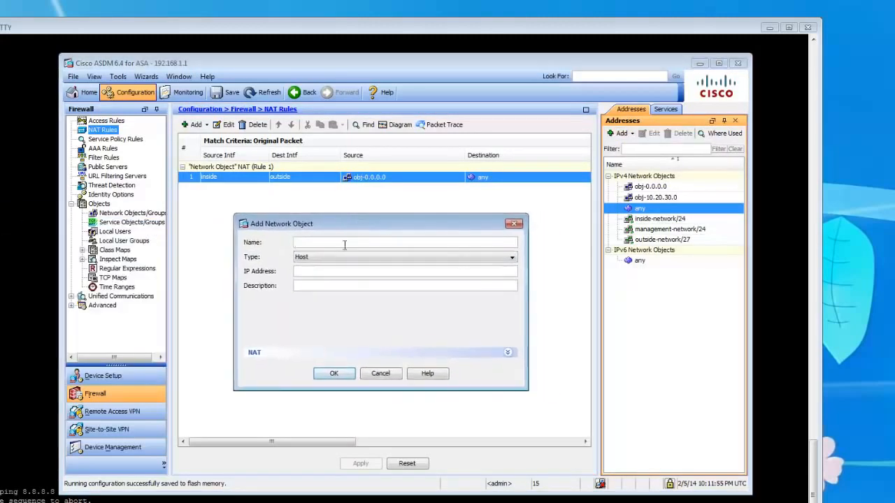
type("obj-snmp")
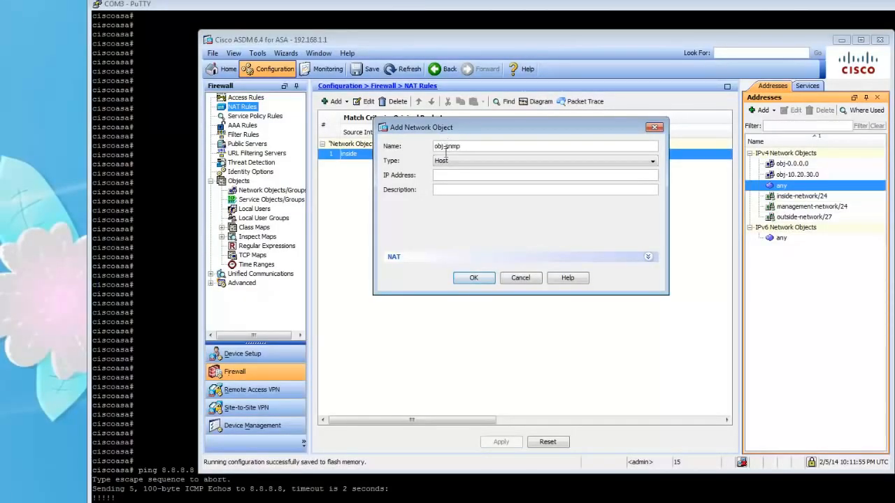
left_click(458, 178)
type("10.20.30.250")
left_click(489, 278)
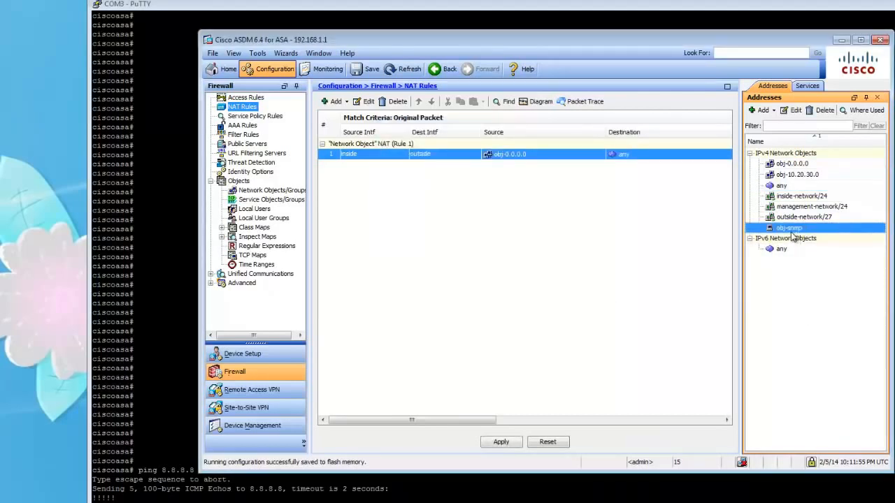
- Add a second host network object named obj-snmp-Ext with IP address 12.12.12.18
left_click(761, 110)
left_click(778, 120)
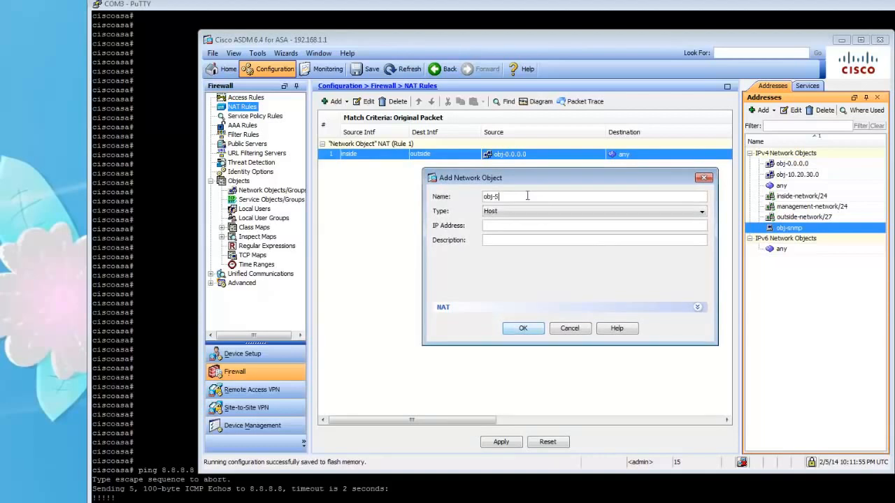
key("BackSpace")
key("BackSpace")
type("-E")
type("12.12.12.18")
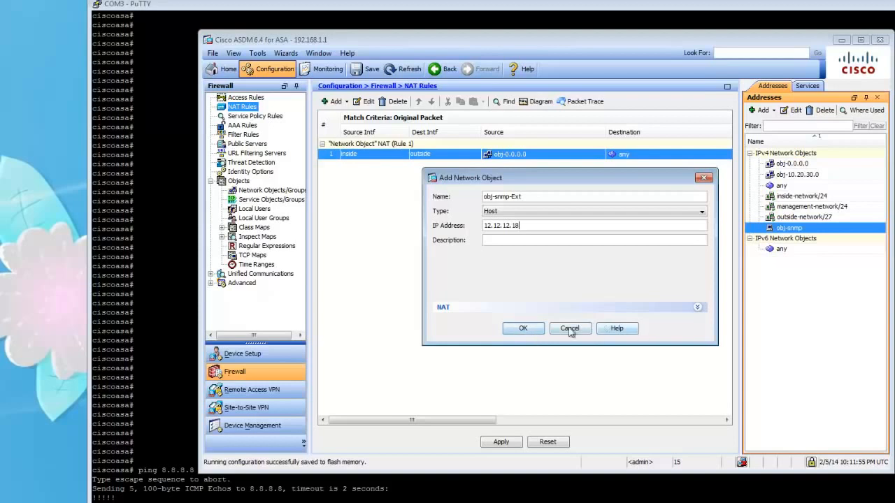
left_click(523, 329)
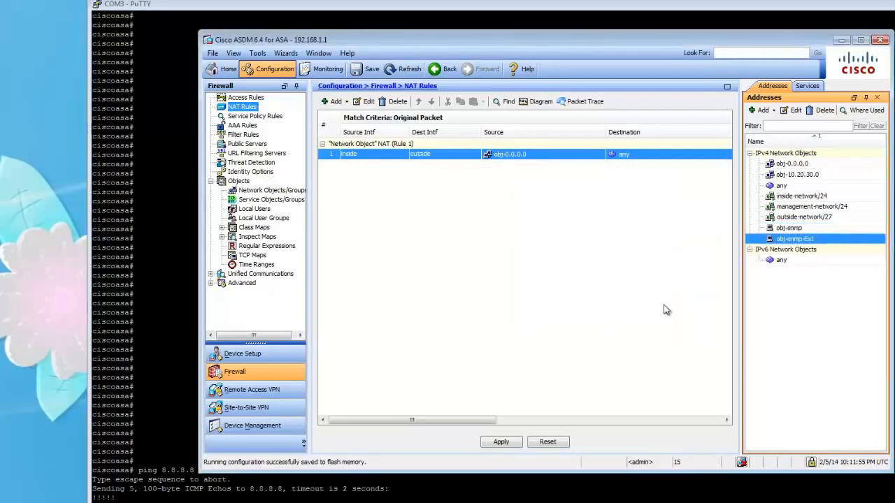
- Review the name and IP address settings of obj-snmp and obj-snmp-Ext without changing them
left_click(807, 231)
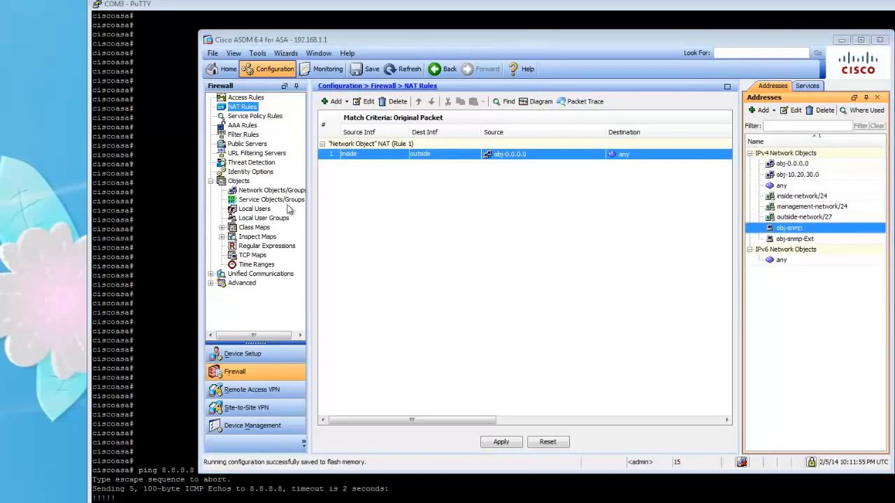
double_click(789, 228)
left_click_drag(435, 215, 393, 212)
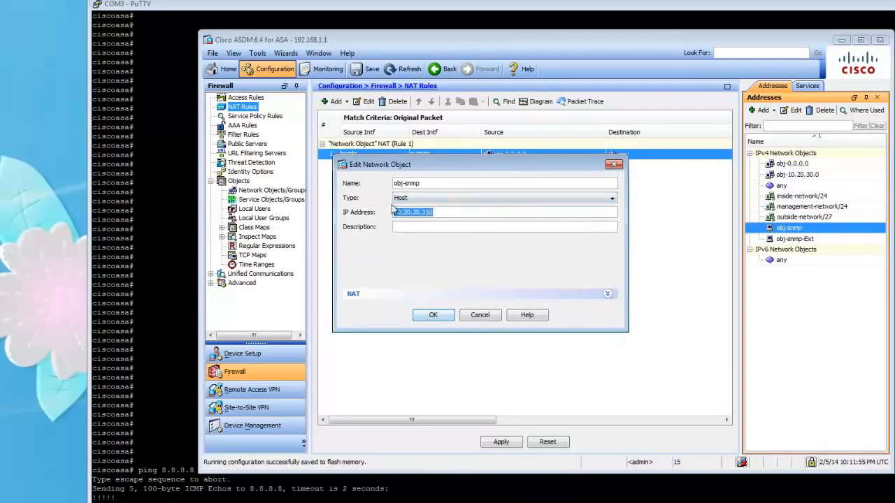
left_click(614, 165)
left_click(795, 240)
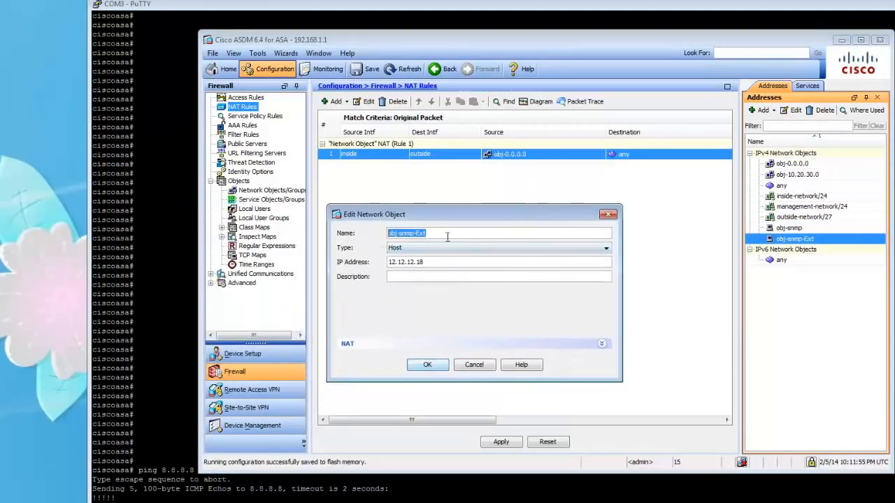
left_click(611, 214)
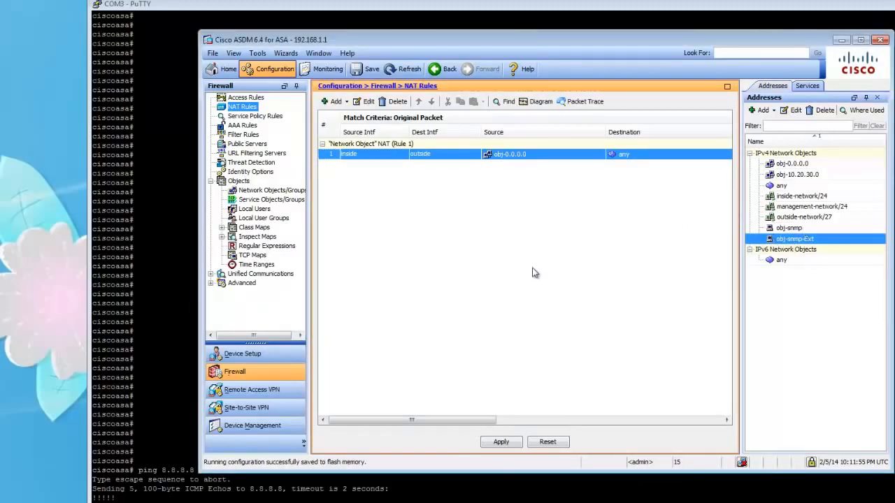
left_click(334, 101)
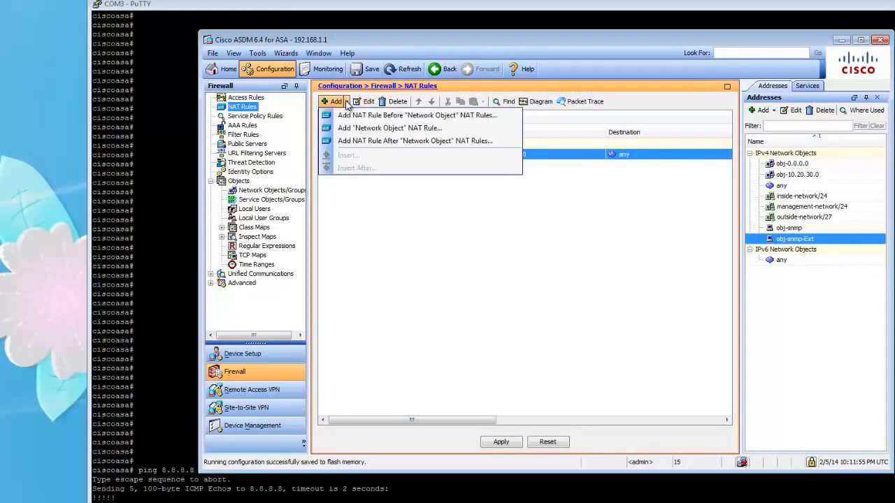
left_click(384, 116)
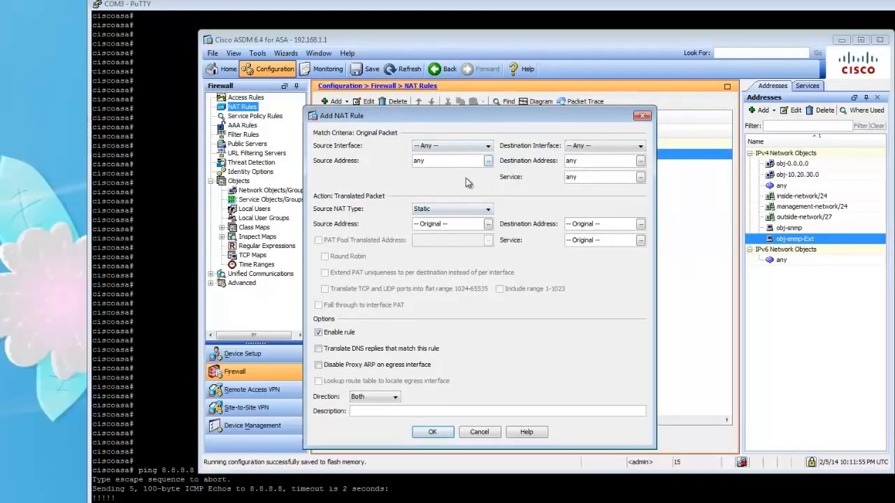
left_click(642, 116)
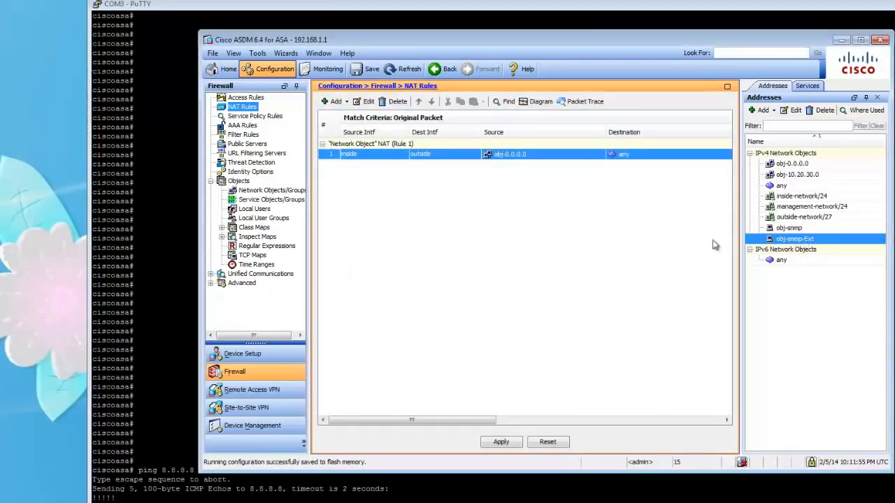
- Edit the obj-snmp network object to add automatic address translation rules with the type Static
left_click(790, 228)
double_click(790, 228)
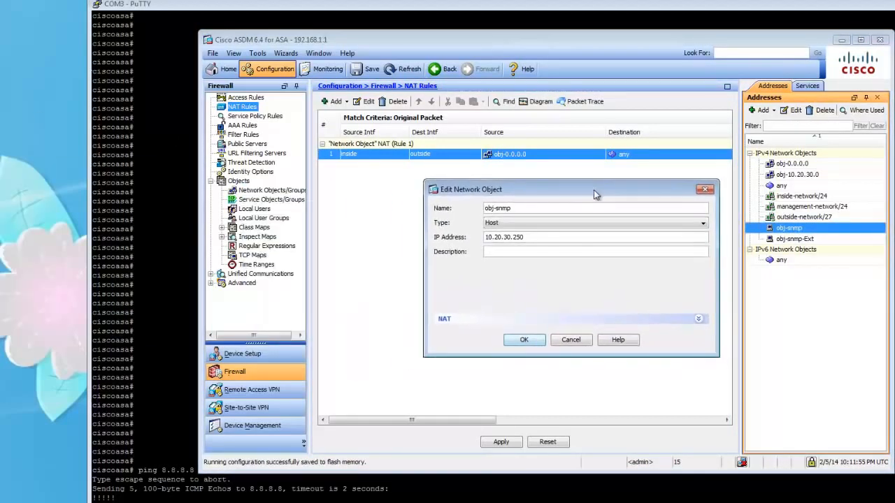
double_click(542, 237)
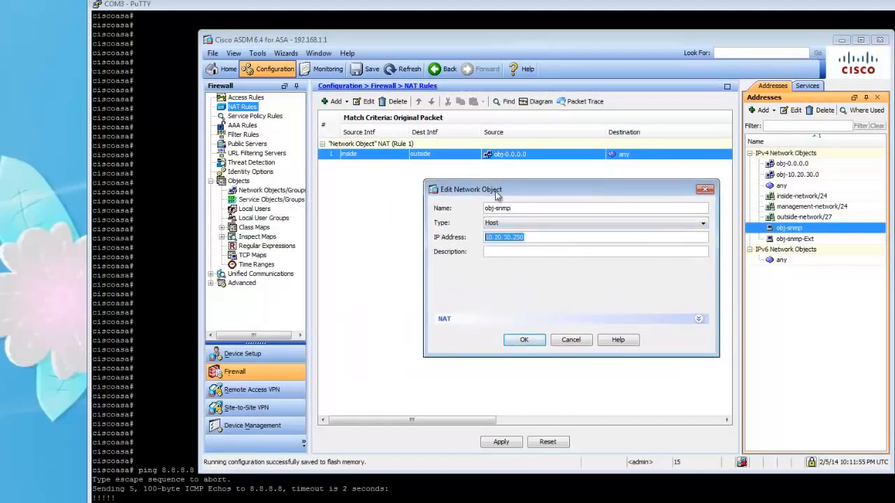
left_click(447, 323)
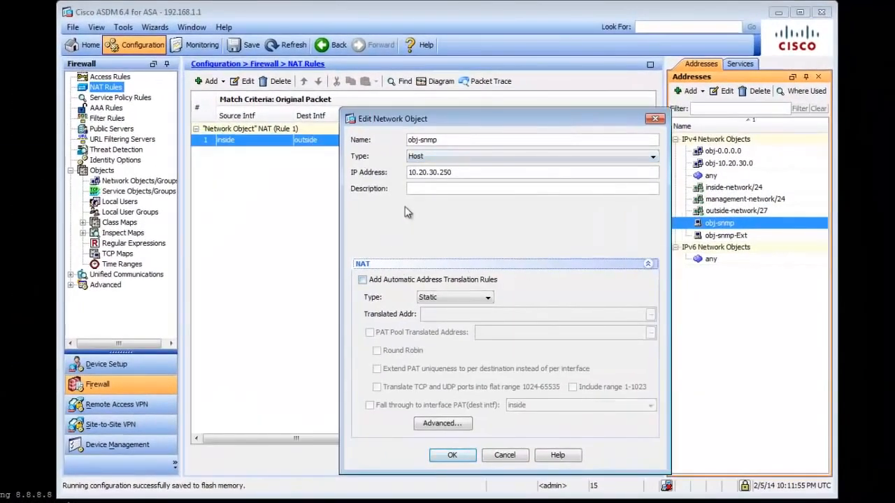
left_click(362, 279)
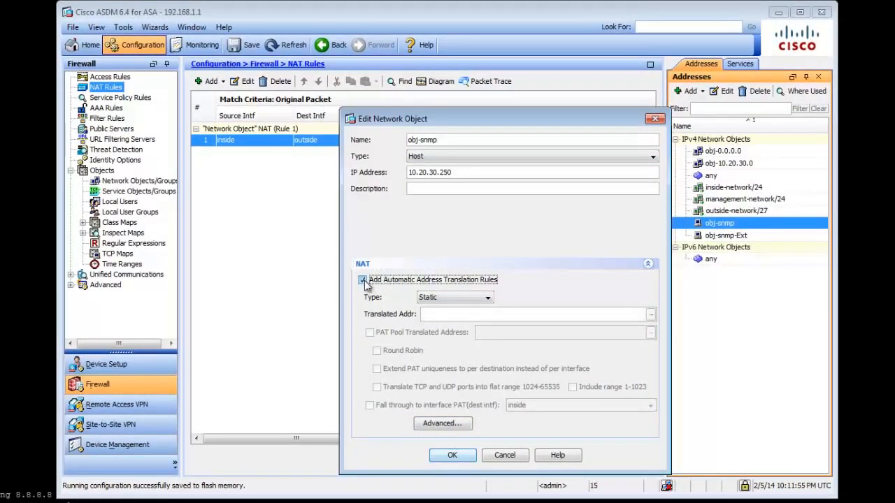
left_click(441, 298)
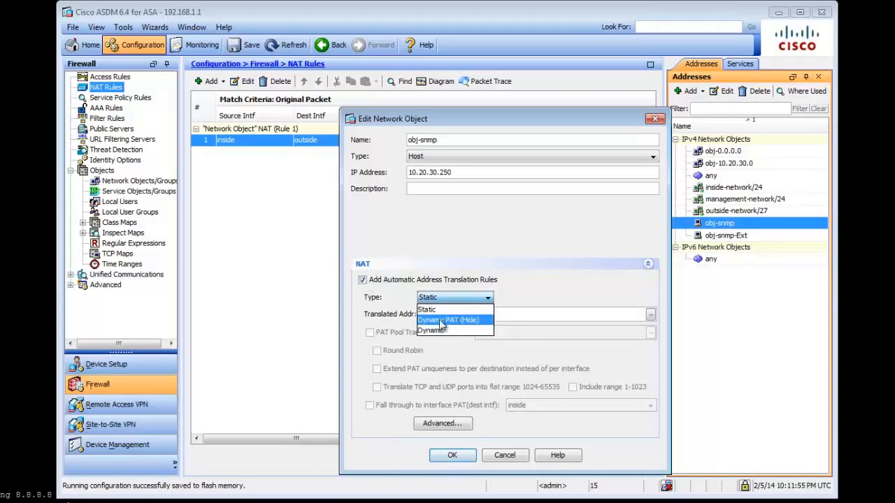
left_click(441, 309)
- Choose obj-snmp-Ext as the translated address for obj-snmp
left_click(651, 316)
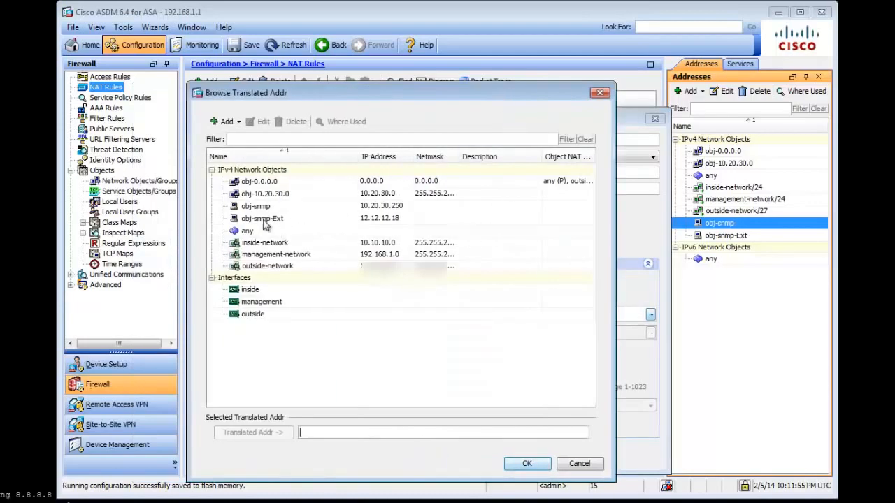
left_click(272, 219)
double_click(395, 224)
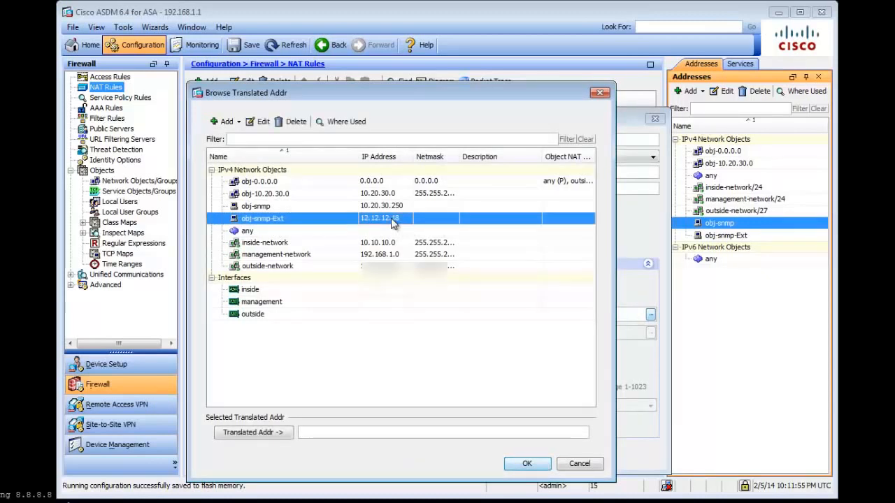
left_click_drag(343, 433, 299, 433)
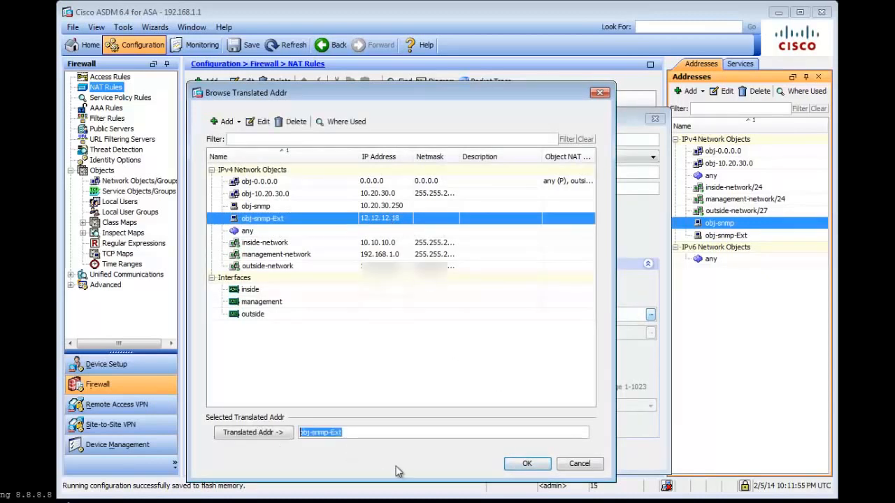
left_click(528, 464)
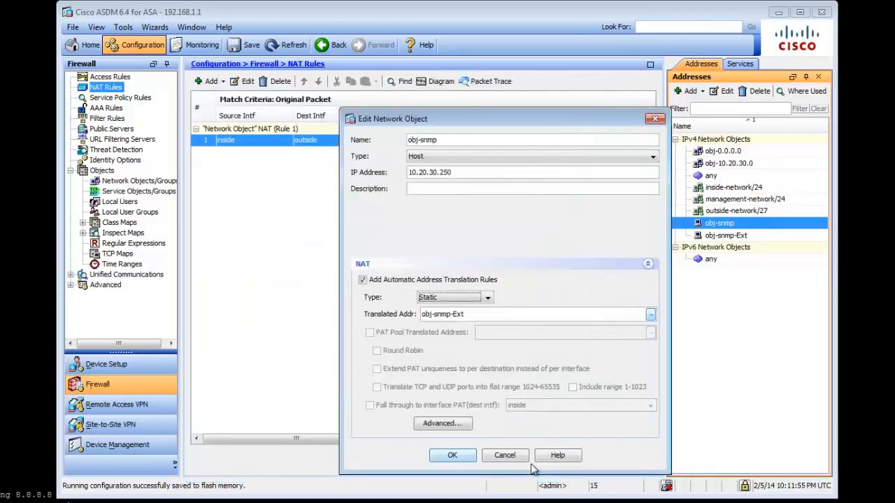
- In the advanced NAT settings of obj-snmp, set the source interface to inside and the destination interface to outside, and save the object
left_click(443, 423)
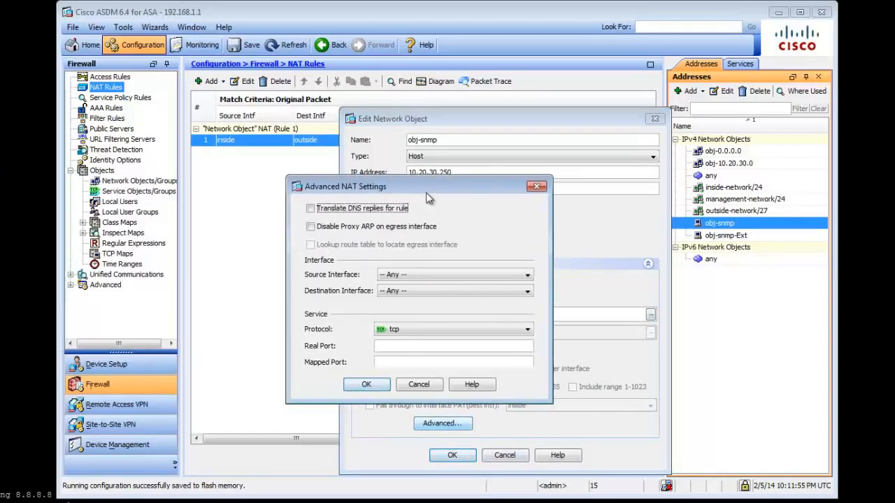
left_click(418, 276)
left_click(409, 298)
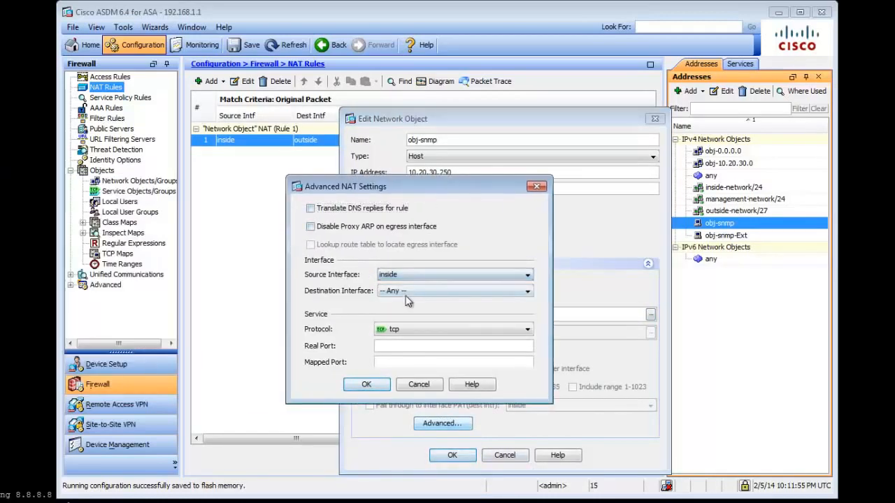
left_click(412, 291)
left_click(411, 335)
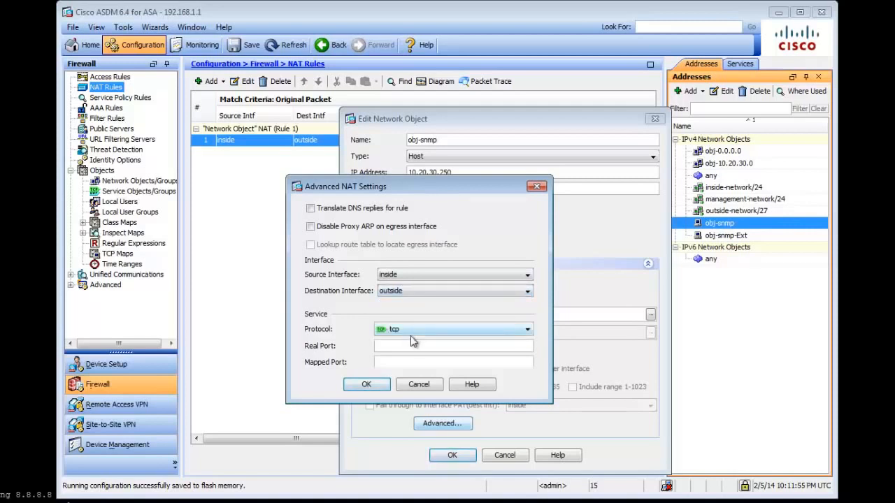
left_click(366, 384)
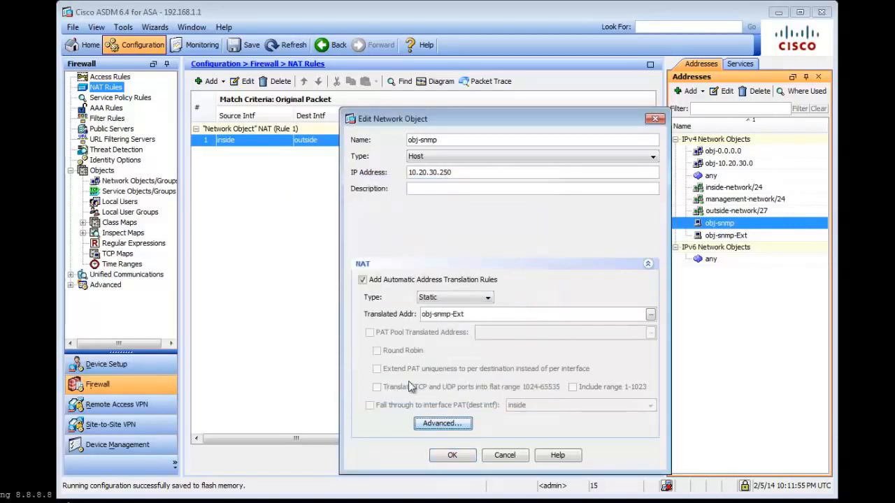
left_click(467, 456)
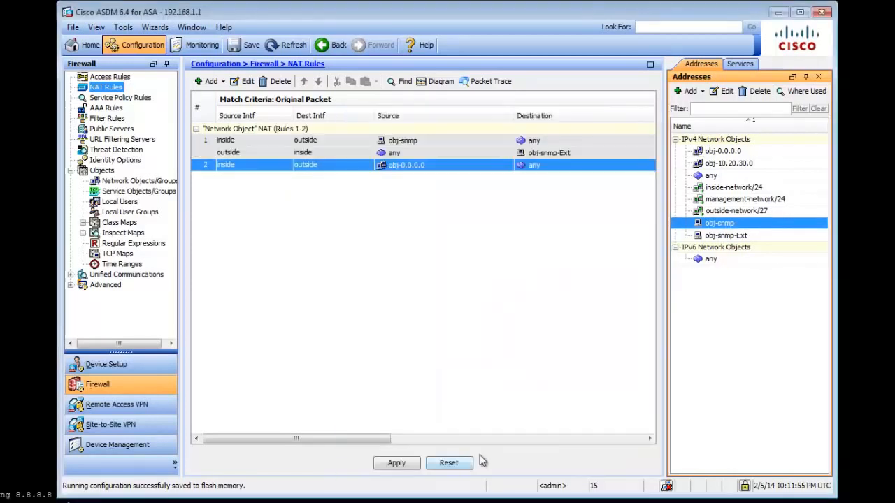
- Review both directions of the static NAT rule for obj-snmp and the addresses of obj-snmp and obj-snmp-Ext
left_click(246, 142)
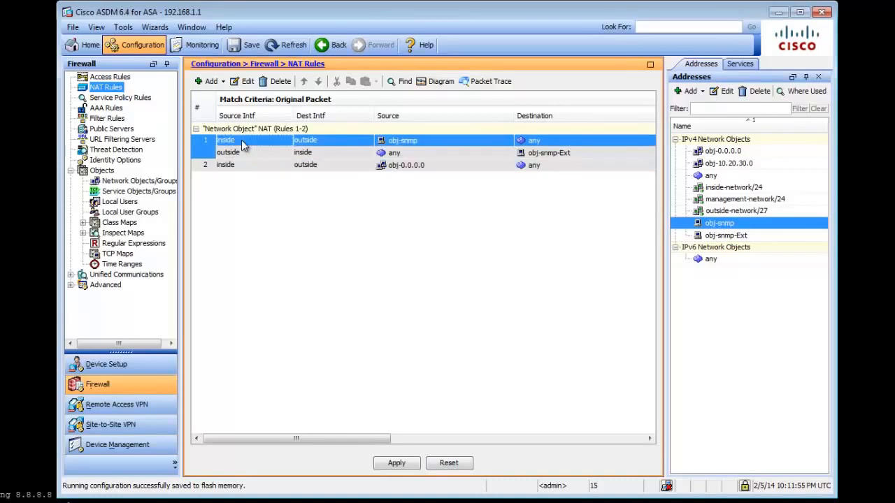
left_click(420, 152)
left_click(727, 235)
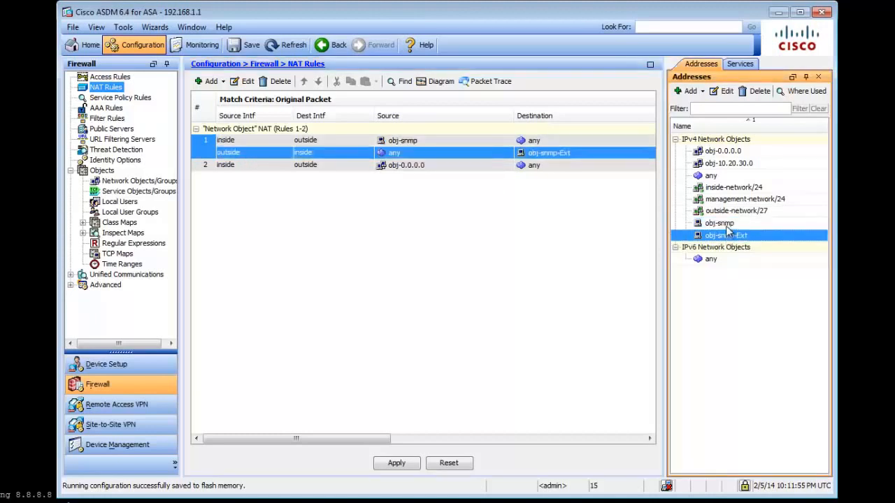
left_click(727, 228)
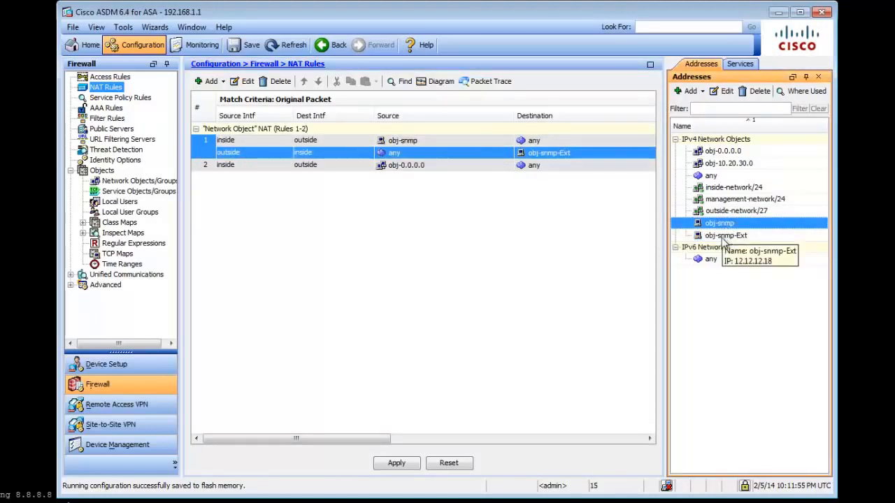
left_click(727, 236)
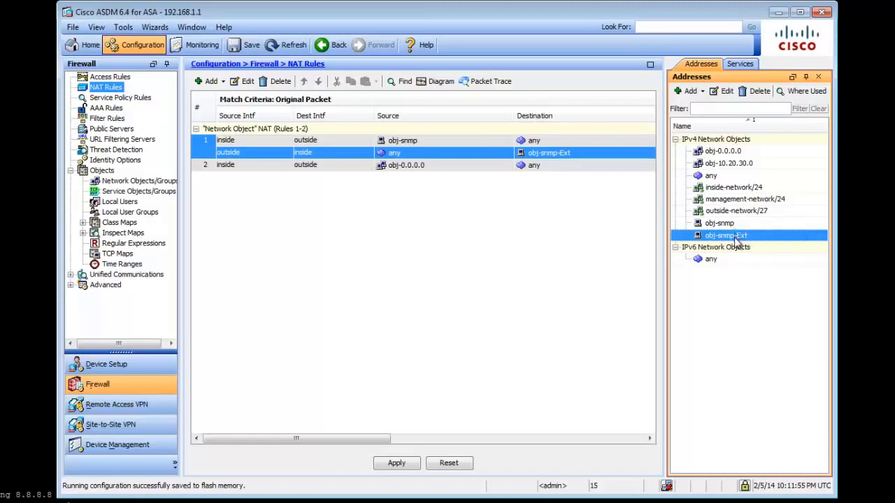
- Start a new permit access rule on the outside interface with obj-snmp as its destination
left_click(119, 78)
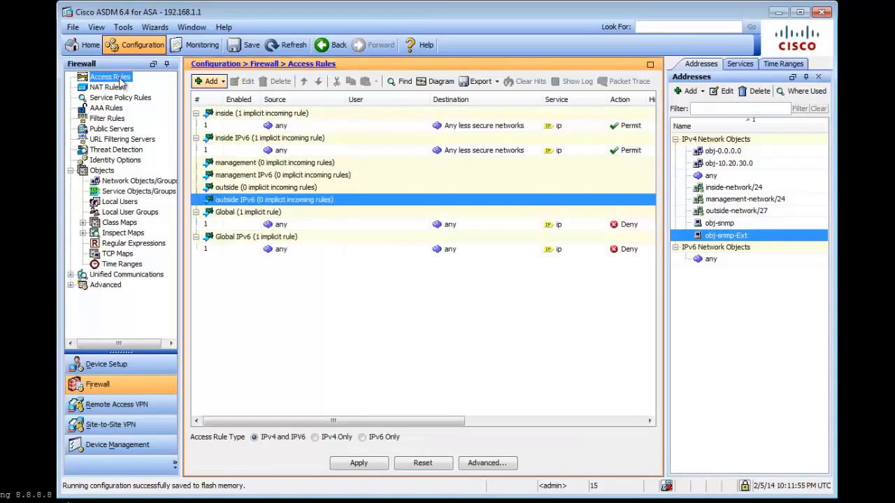
left_click(251, 201)
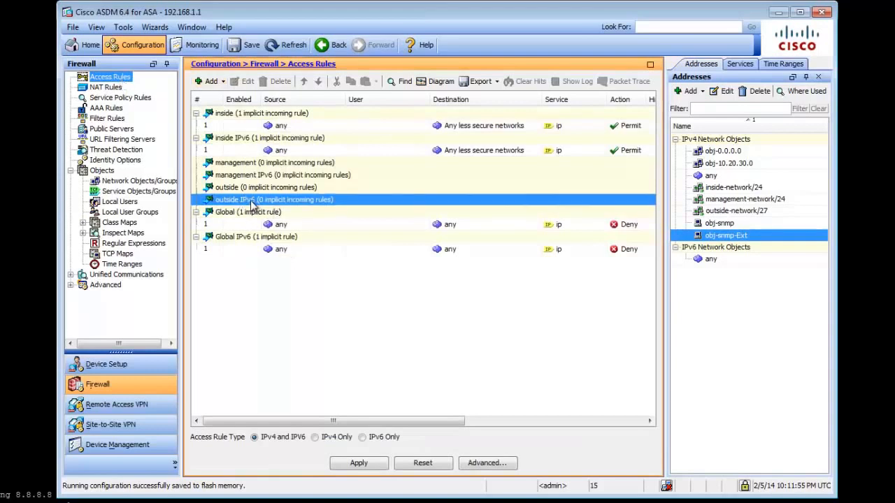
left_click(257, 189)
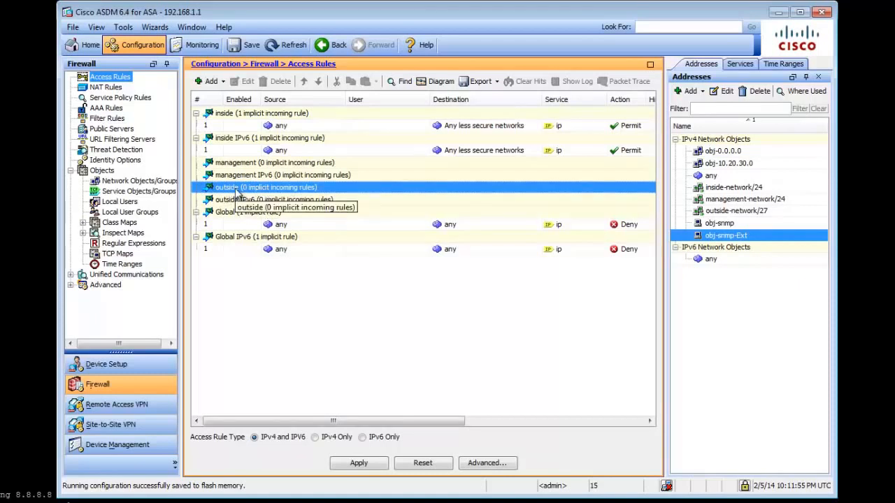
left_click(223, 81)
left_click(234, 100)
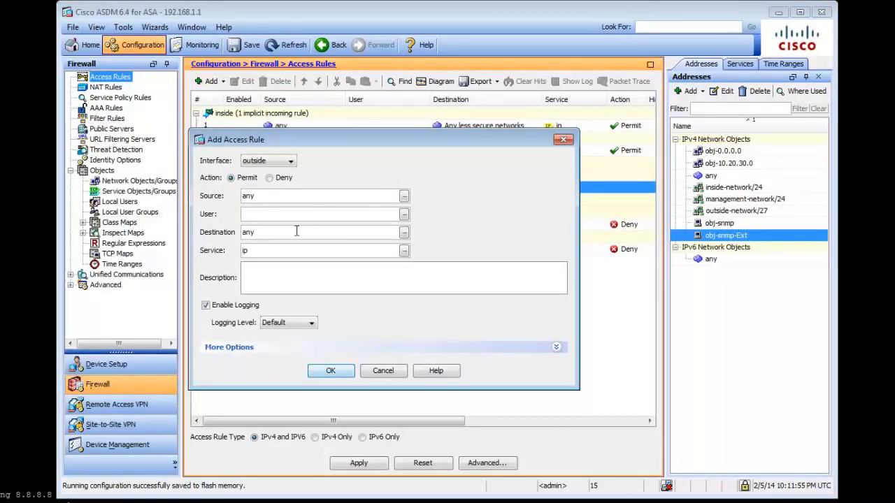
left_click(404, 232)
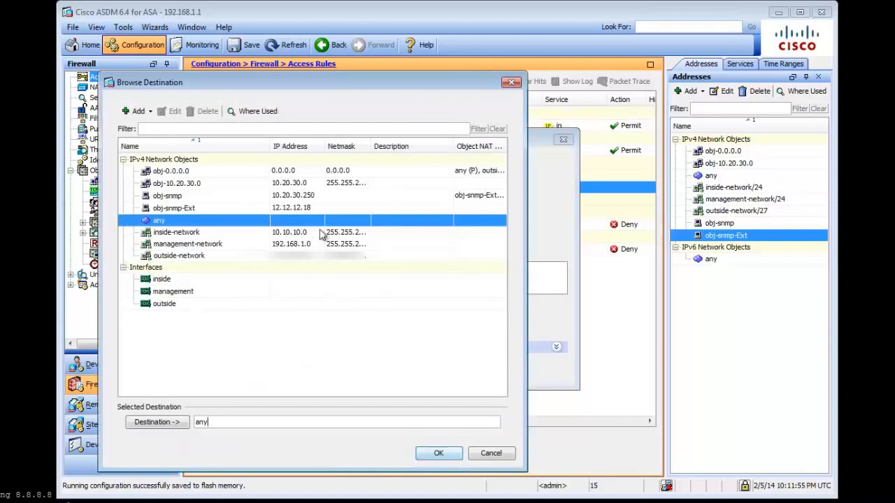
left_click(179, 198)
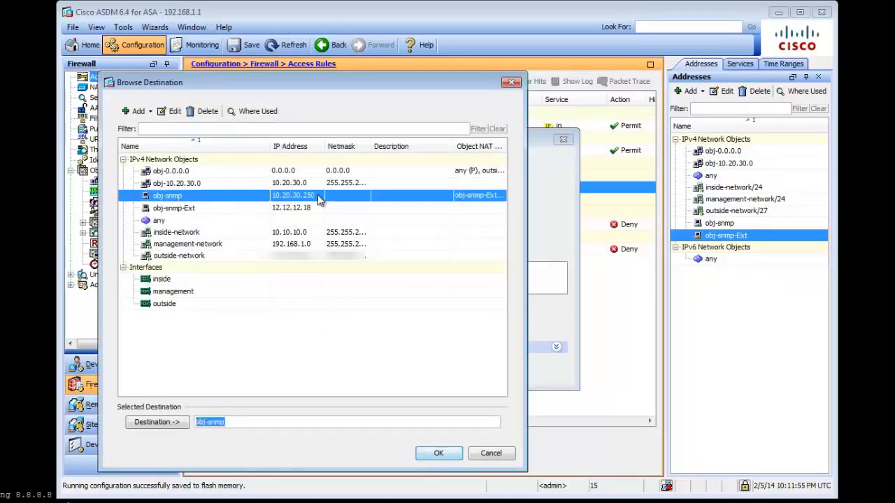
left_click(453, 456)
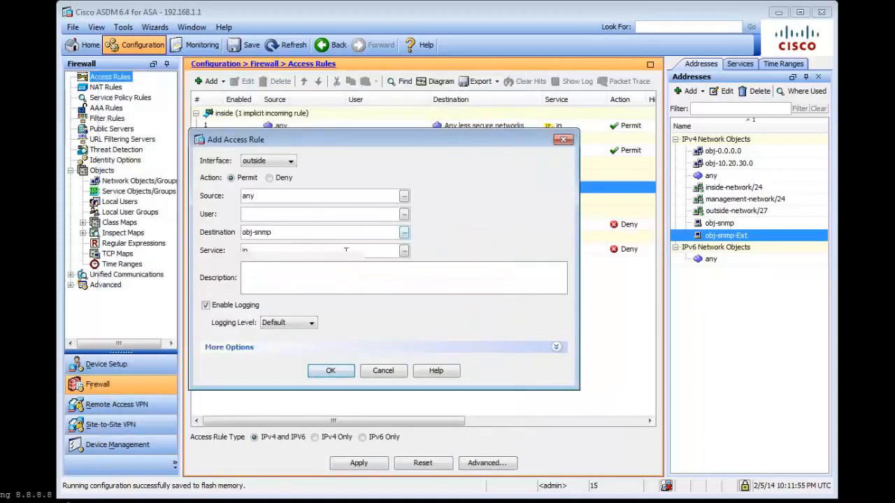
- Set the access rule's service to udp/snmp,udp/snmptrap and add the rule
key("Tab")
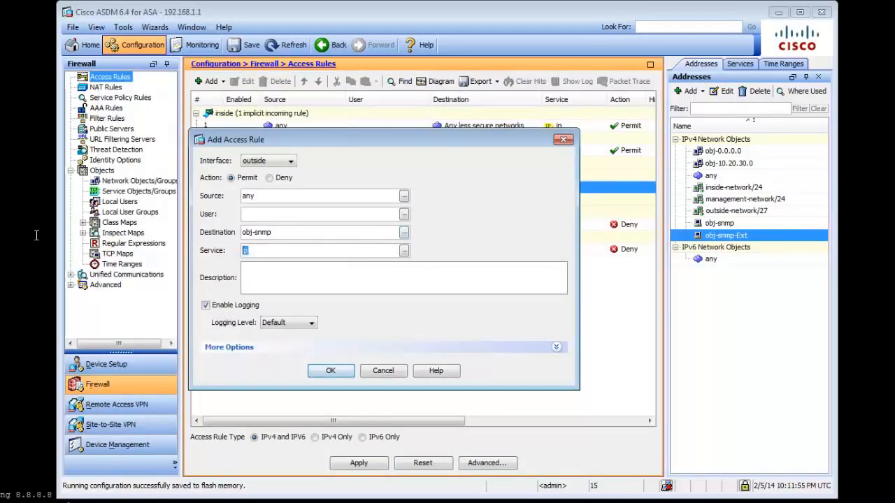
type("udp")
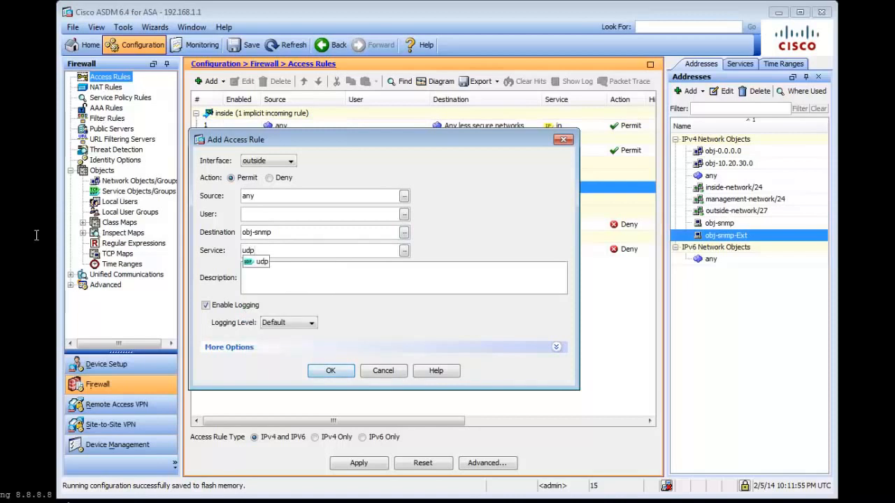
type("/dnmp")
key("BackSpace")
key("BackSpace")
key("BackSpace")
type("snmp")
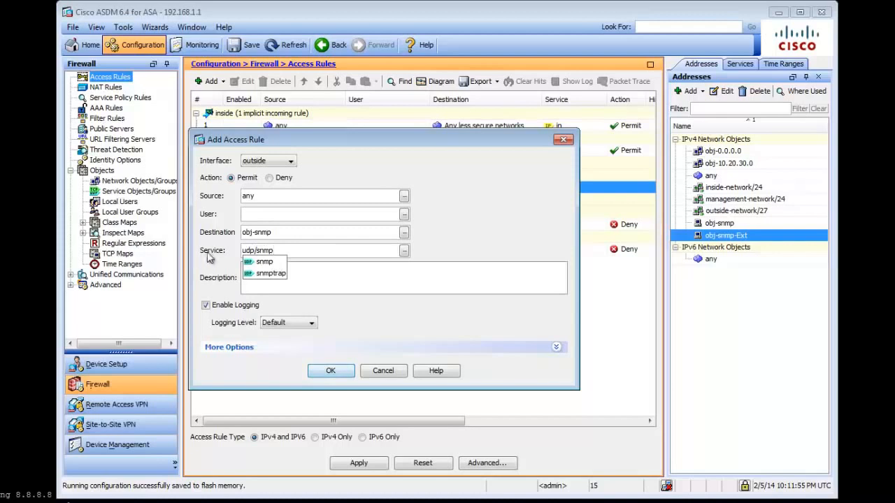
left_click(258, 263)
type(",udp/")
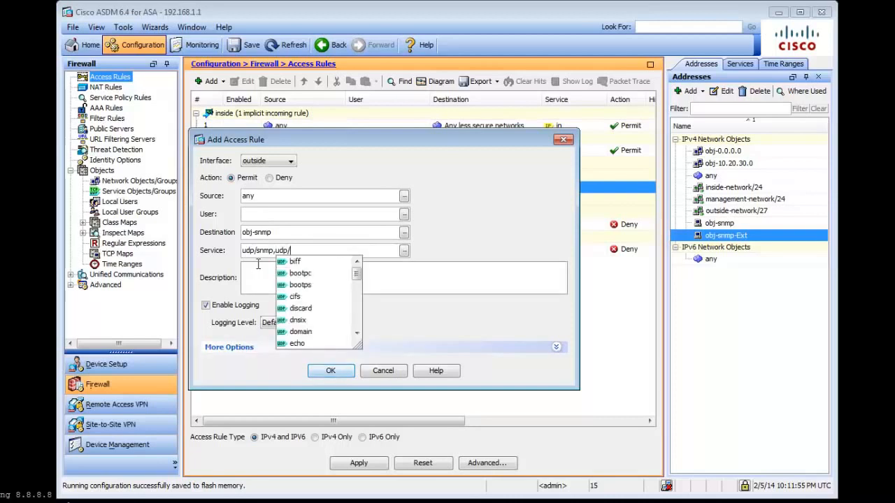
type("sn")
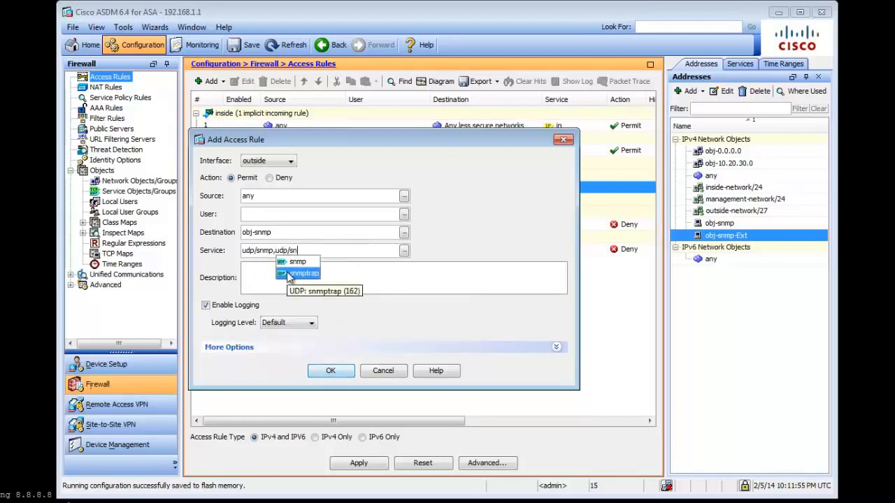
left_click(288, 274)
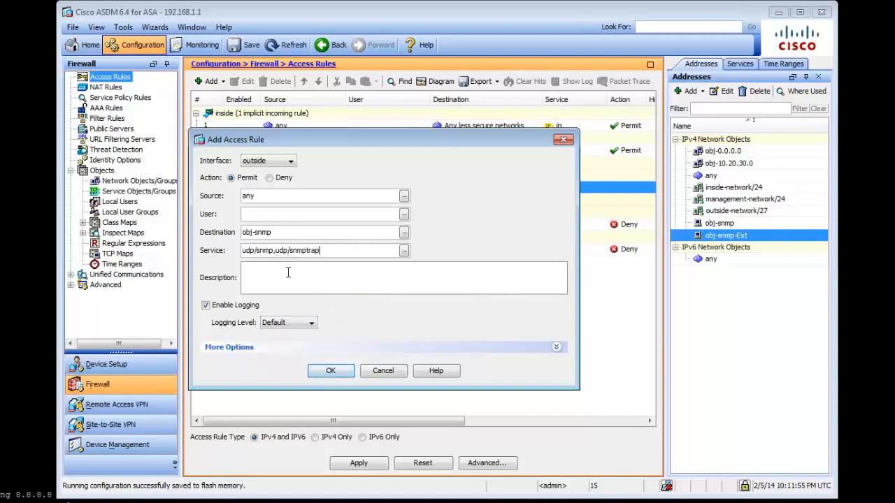
left_click(331, 371)
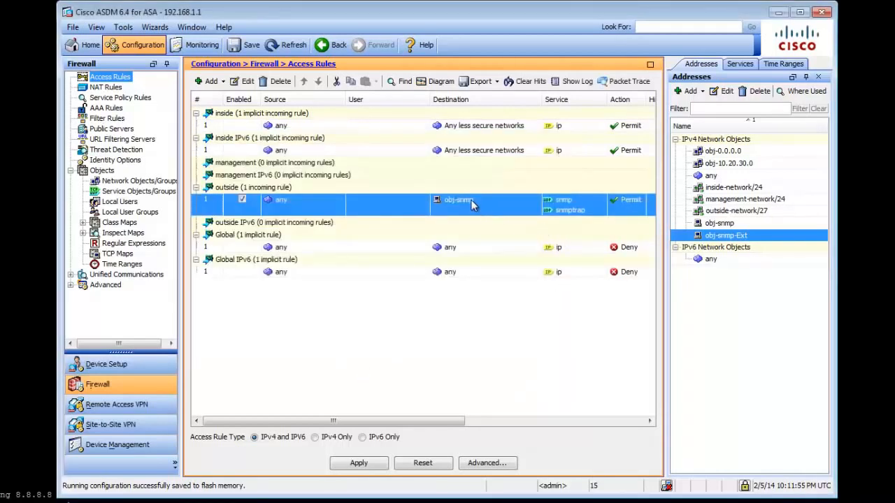
- Apply the pending firewall changes to the ASA, and recheck the NAT rules and the outside access rule
mouse_move(472, 202)
left_click_drag(437, 422, 523, 428)
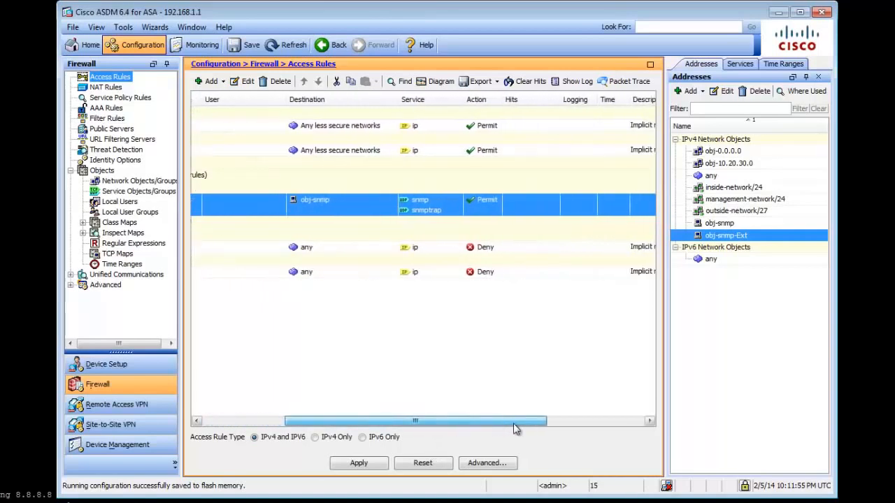
mouse_move(426, 205)
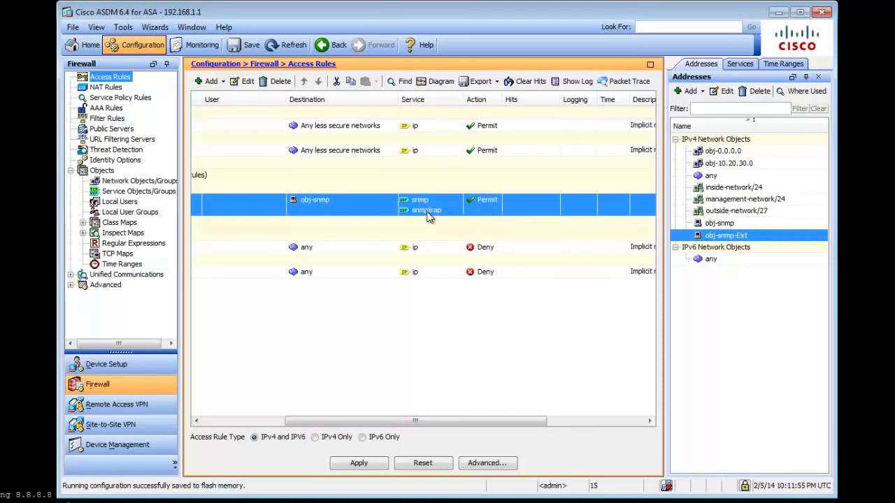
left_click_drag(510, 425, 427, 425)
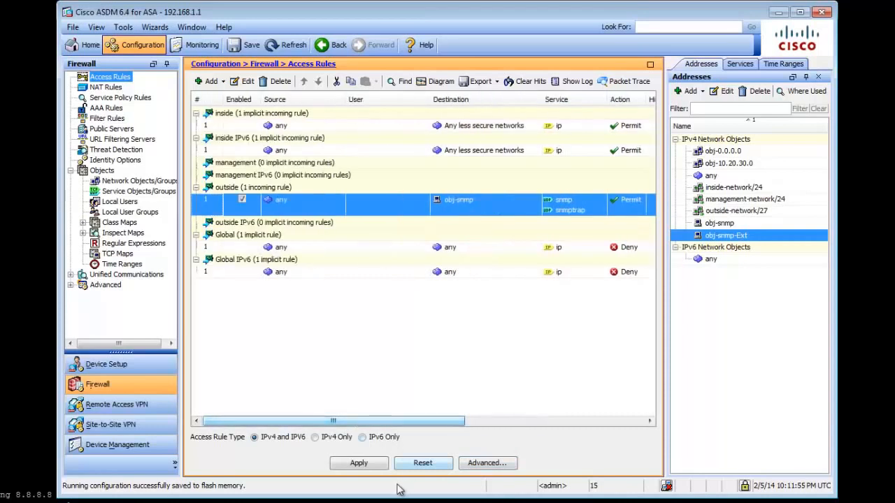
left_click(374, 464)
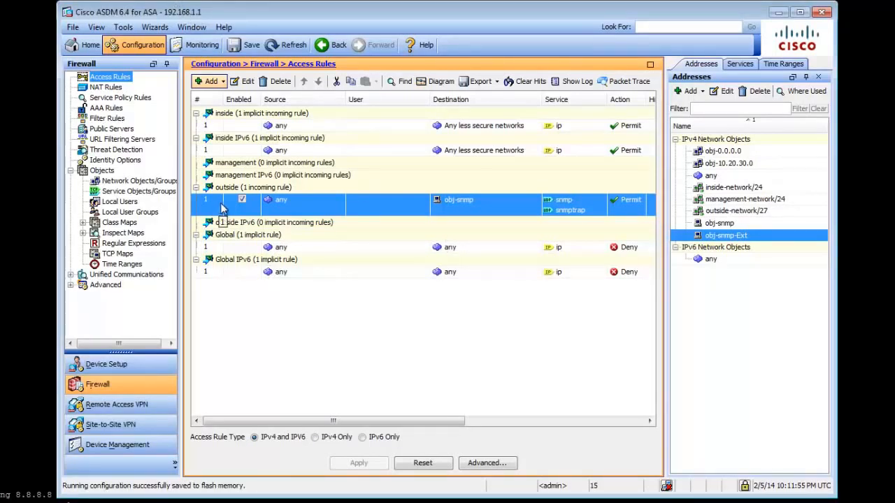
left_click(115, 90)
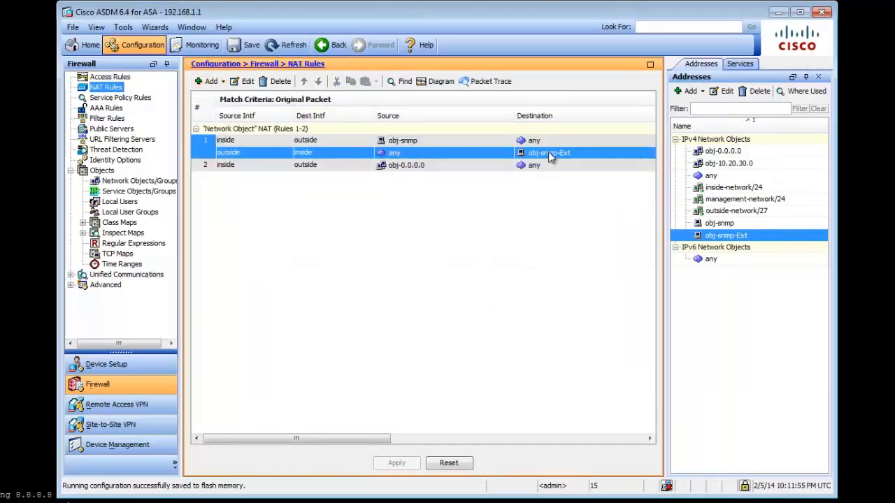
left_click(124, 78)
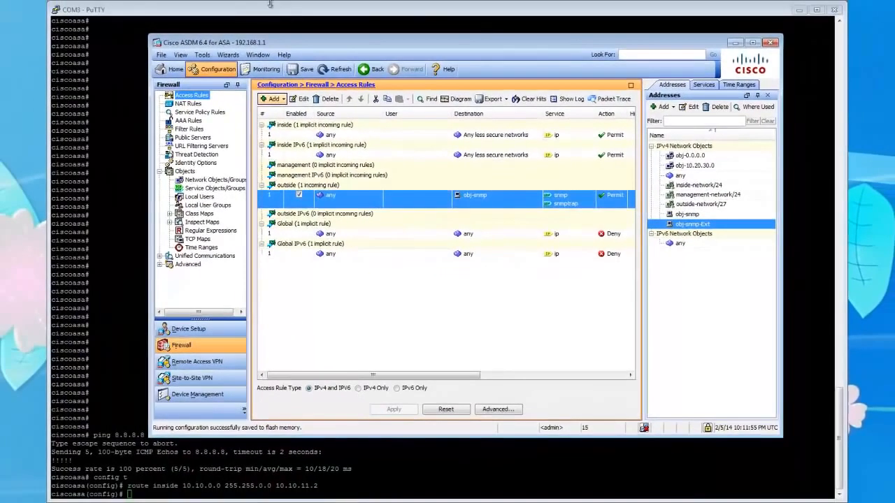
- Switch to the PuTTY console, run show run | in access-list, and examine the outside access-list entry and its object group
left_click(270, 7)
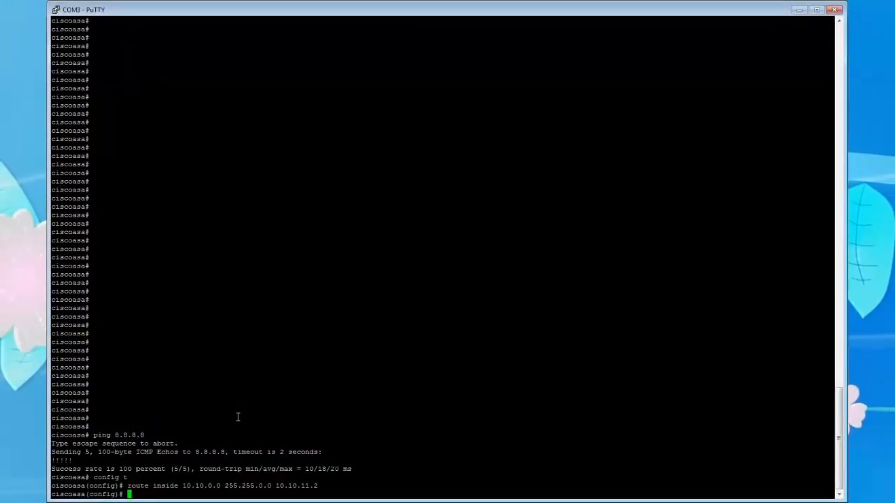
type("show ")
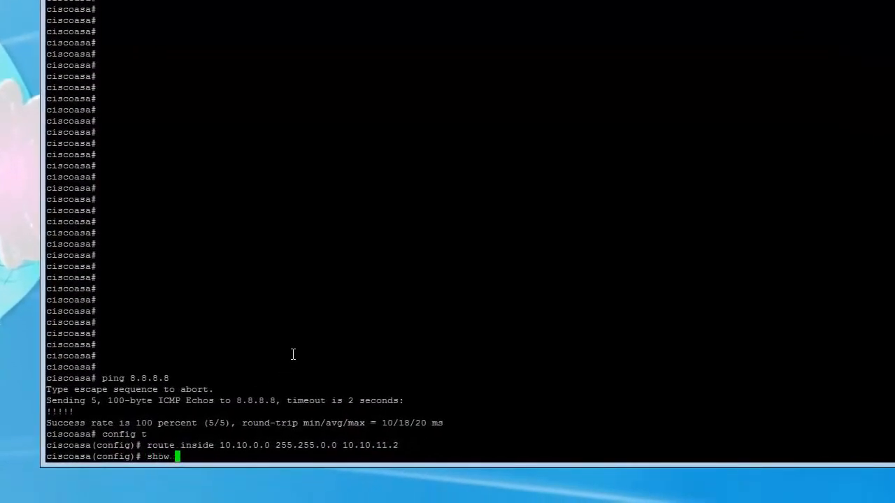
type("run | in acc")
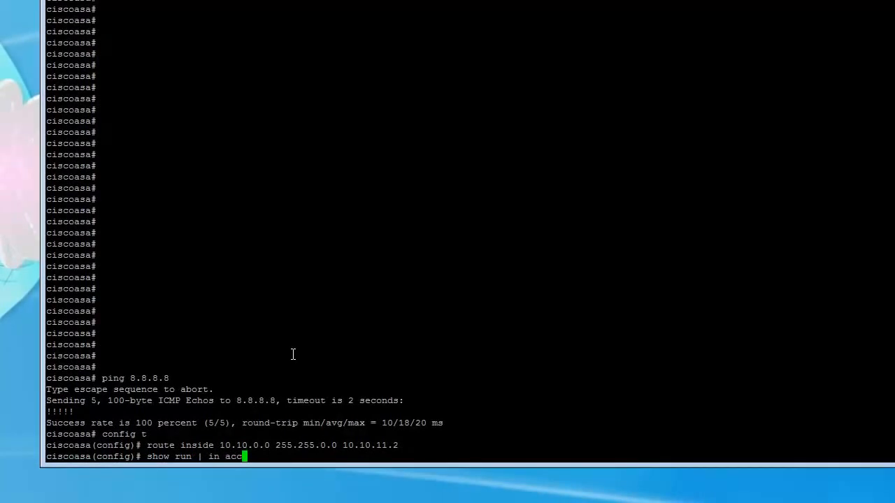
key("Return")
key("Up")
type("ess-list")
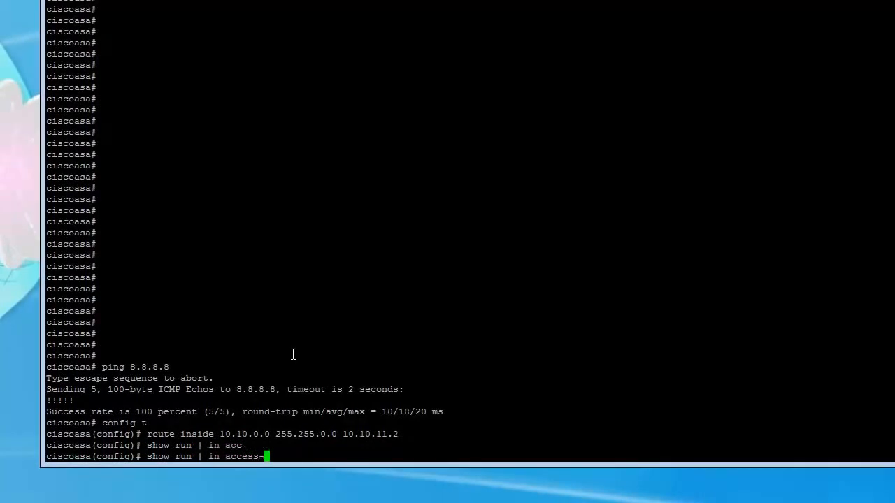
key("Return")
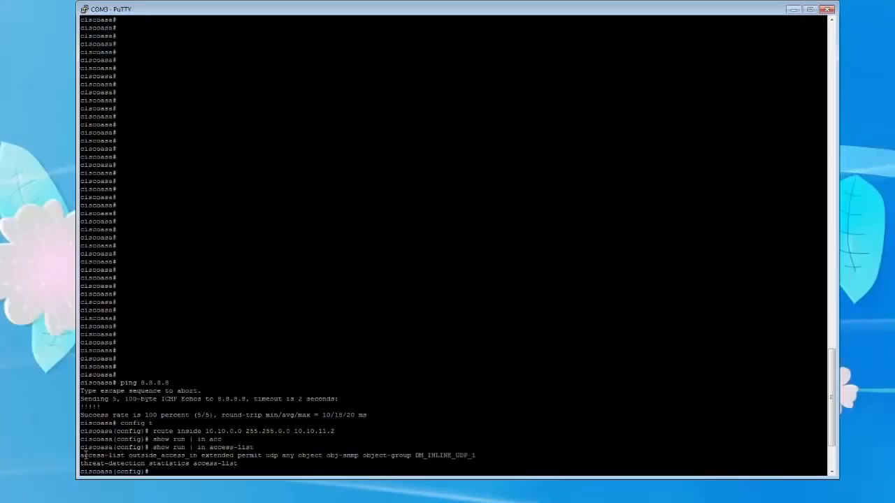
left_click_drag(83, 456, 298, 455)
left_click_drag(300, 455, 472, 455)
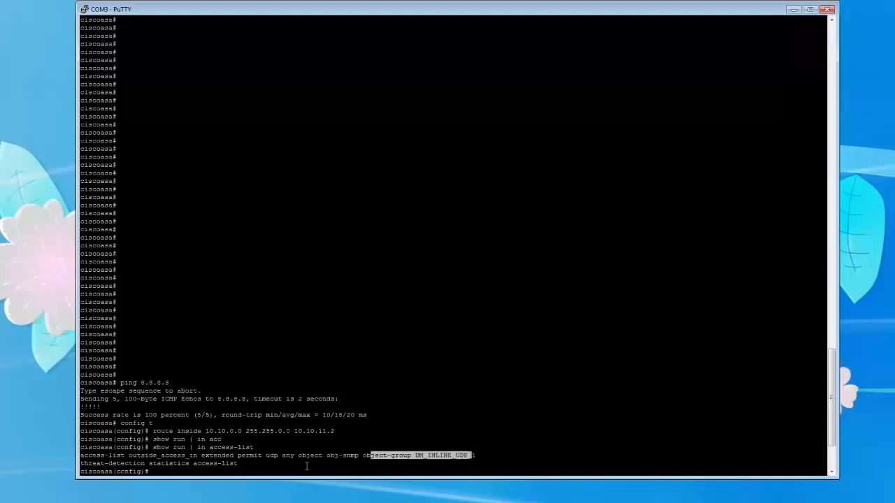
- Return to the PuTTY console and create the network object obj-www with host 10.20.30.15
left_click_drag(97, 464, 173, 464)
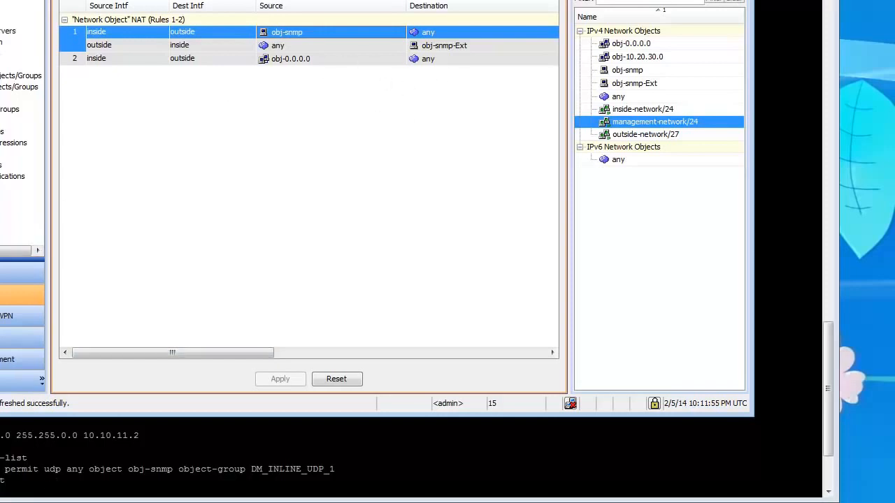
key("alt+Tab")
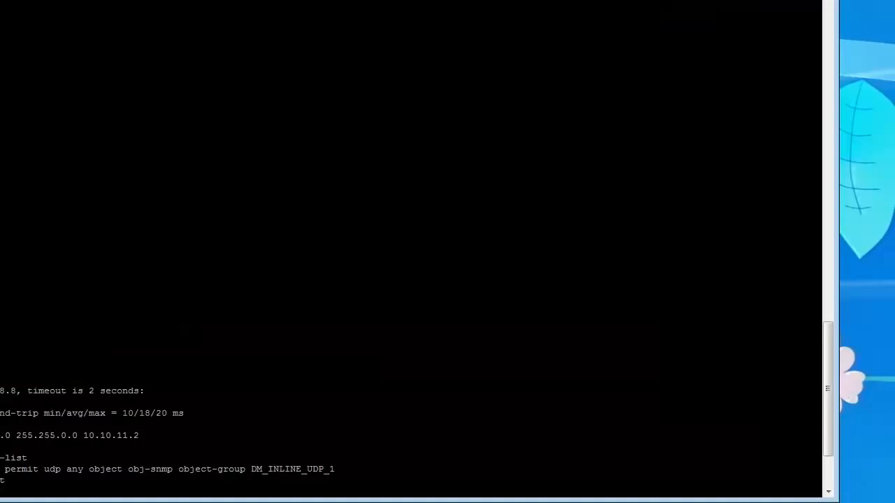
scroll(411, 252, "down", 4)
scroll(411, 252, "up", 15)
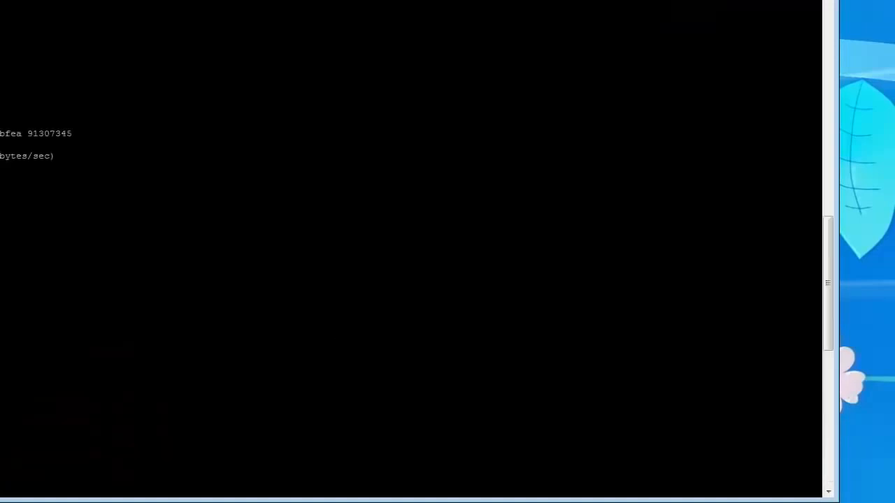
scroll(415, 311, "down", 15)
type("object ")
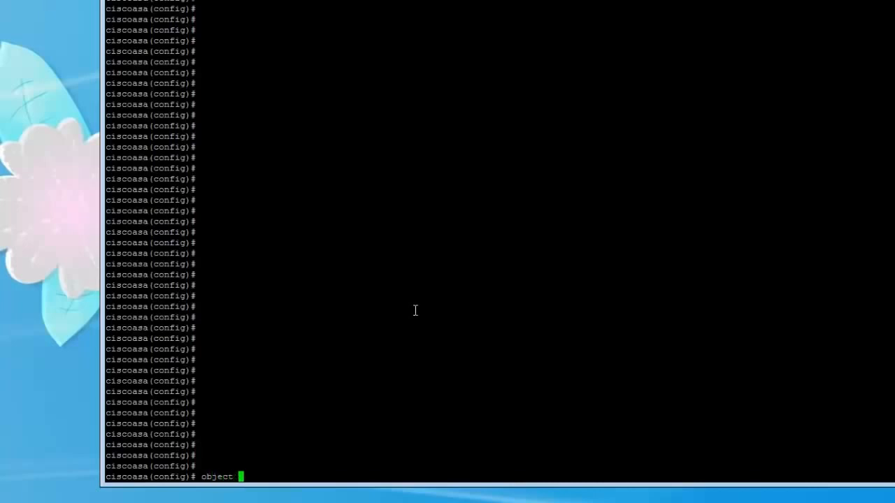
type("network c")
type("bj-www")
key("Return")
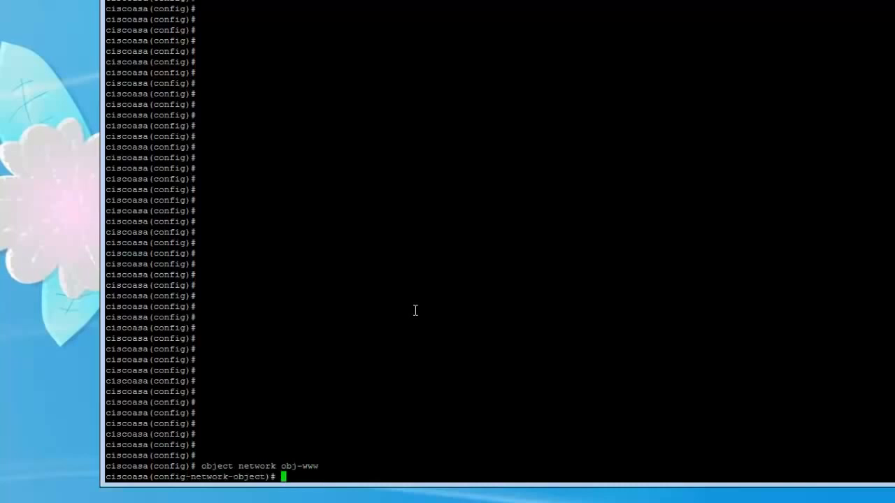
type("host ?")
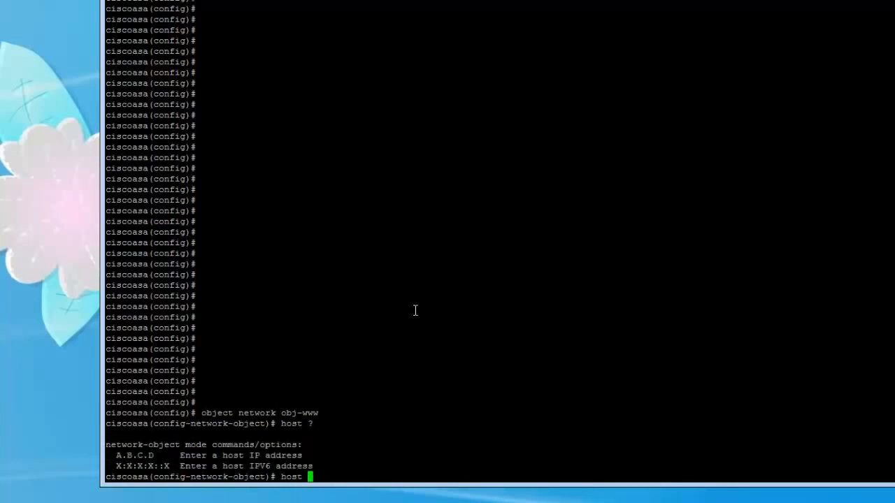
type("10.20.30.15")
key("Return")
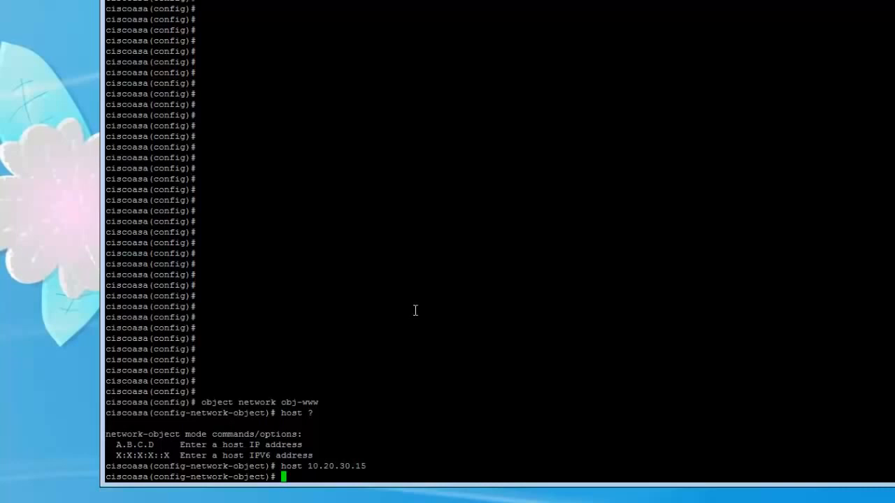
type("object netowrk obj-www")
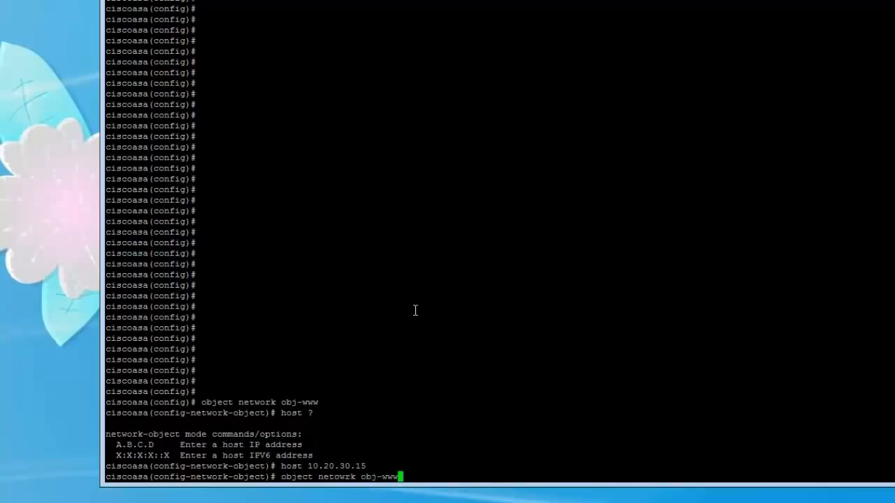
type("-ext")
key("BackSpace")
key("BackSpace")
key("BackSpace")
type("Ext")
key("Return")
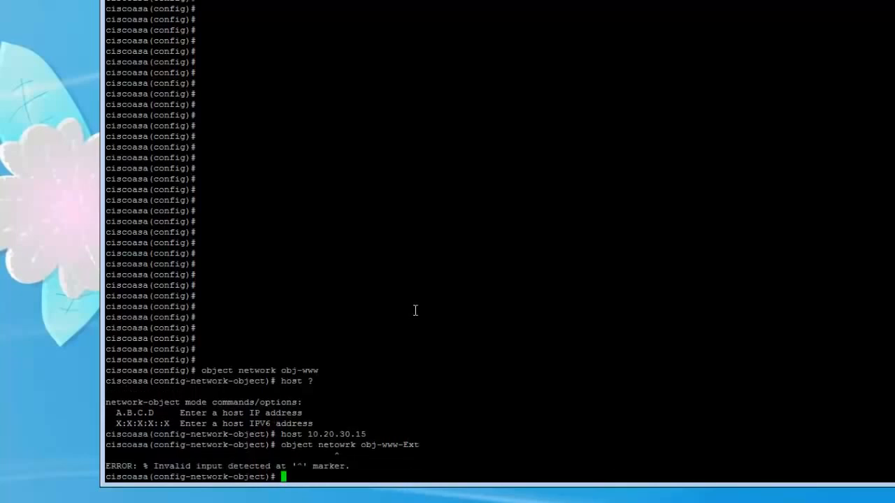
type("boje")
key("BackSpace")
key("BackSpace")
key("BackSpace")
key("BackSpace")
- Create the network object obj-www-Ext with host 12.12.12.15
type("object network ")
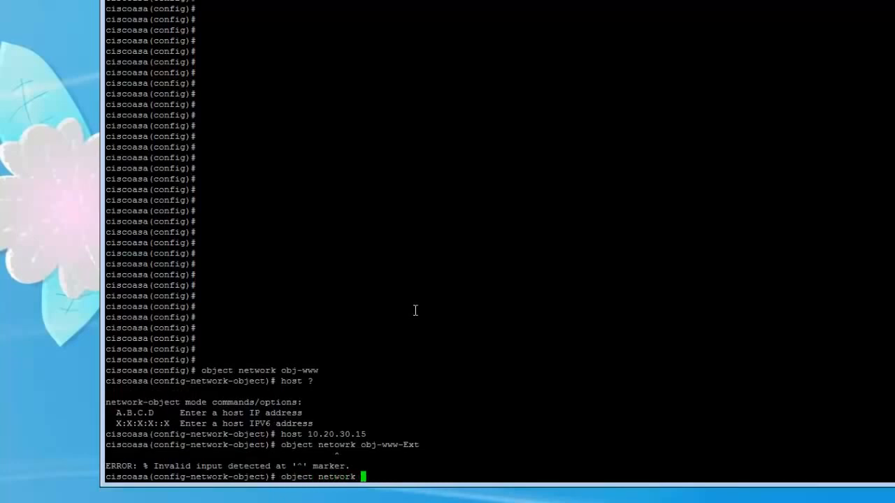
type("obj-www-Ext")
key("Return")
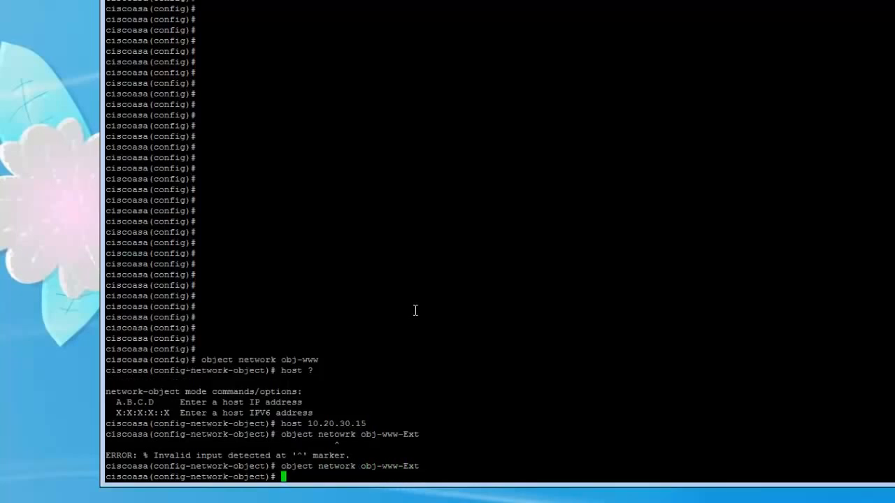
type("host 12.12.12.15")
key("Return")
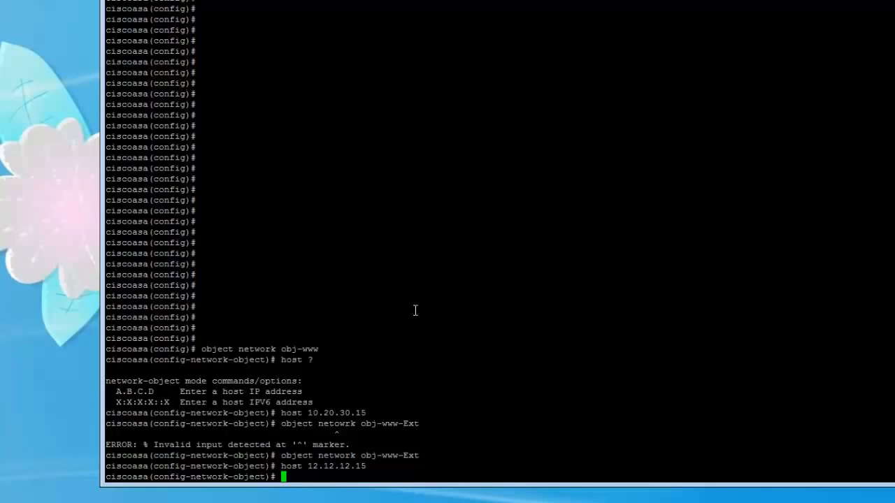
- Under the network object obj-www, add the translation nat (inside,outside) static obj-www-Ext, consulting the command help for the options
type("ob")
key("BackSpace")
key("BackSpace")
type("object network obj-www")
key("Return")
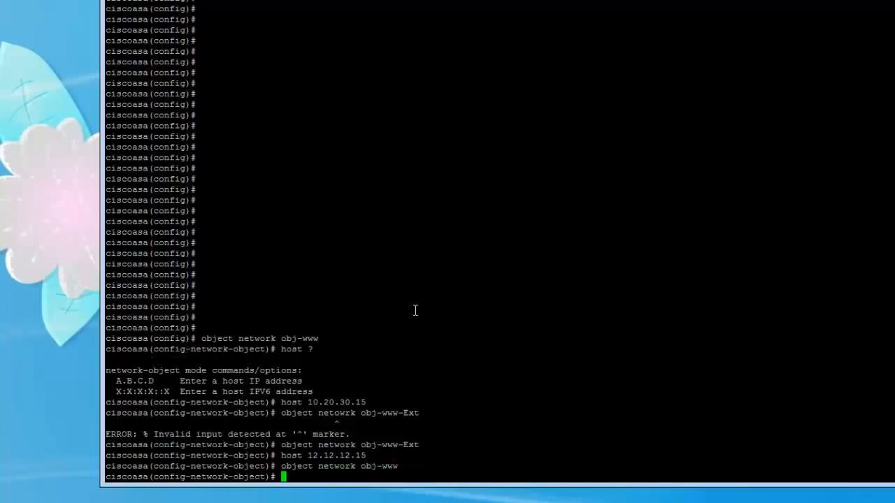
type("nat (inside,outside)")
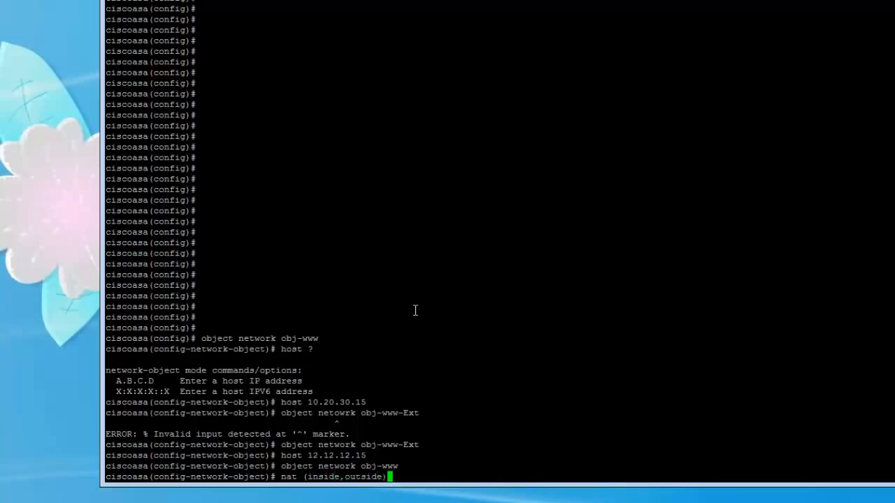
key("Tab")
type("?")
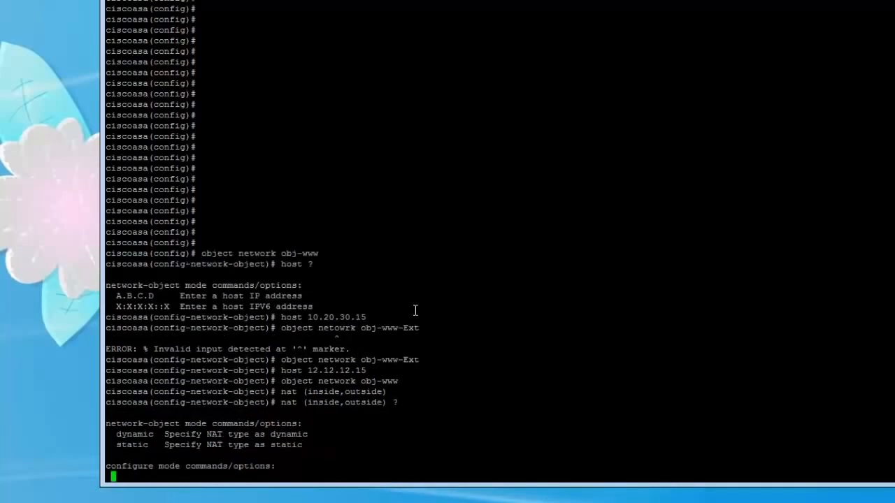
type("static ?")
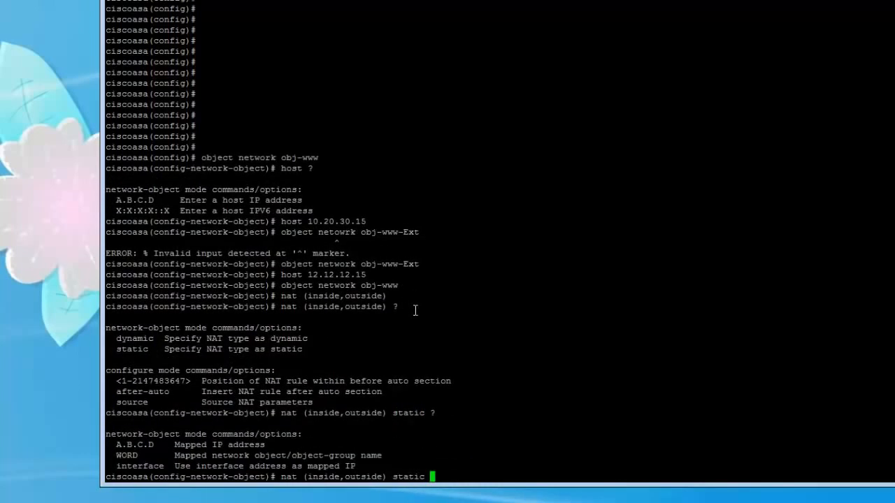
type("obj-www-Ext")
key("Return")
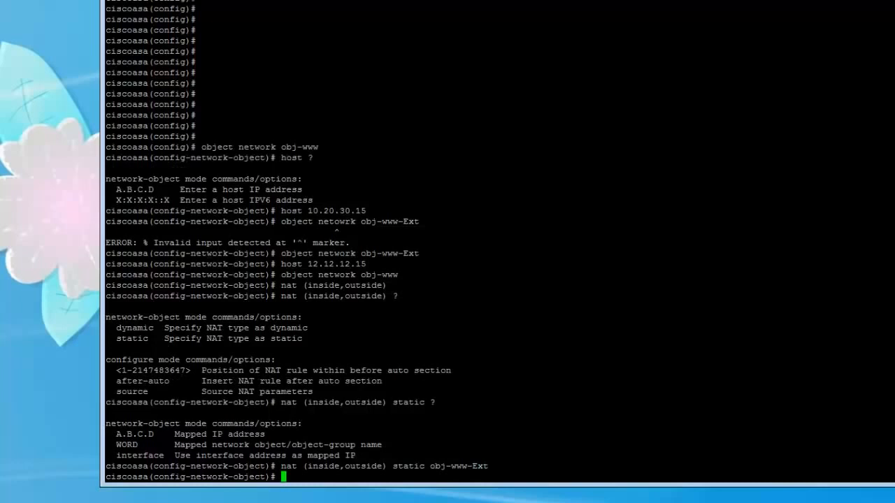
- Switch to Cisco ASDM, examine the NAT rules for obj-www and obj-snmp in both directions, and open the access rules
key("alt+Tab")
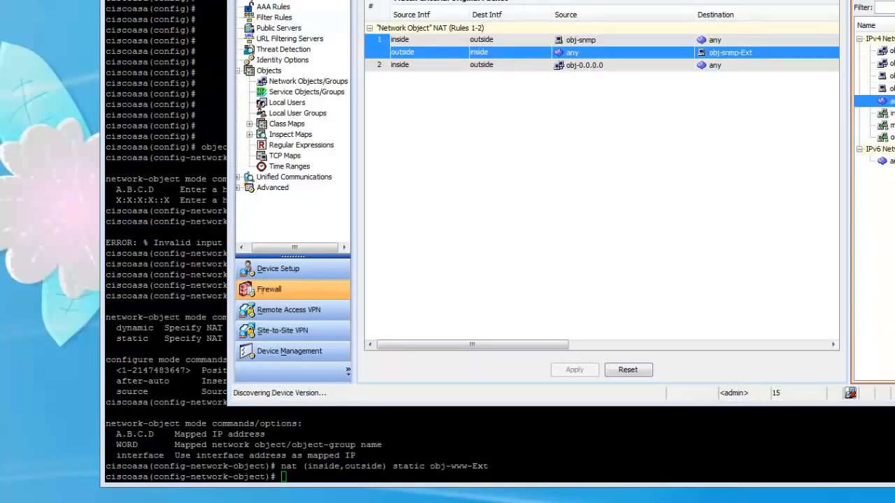
left_click_drag(794, 169, 634, 156)
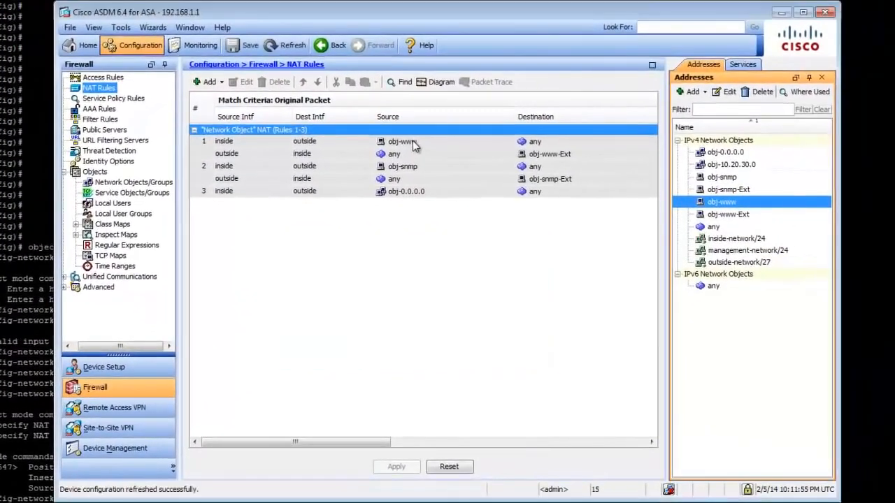
left_click(414, 144)
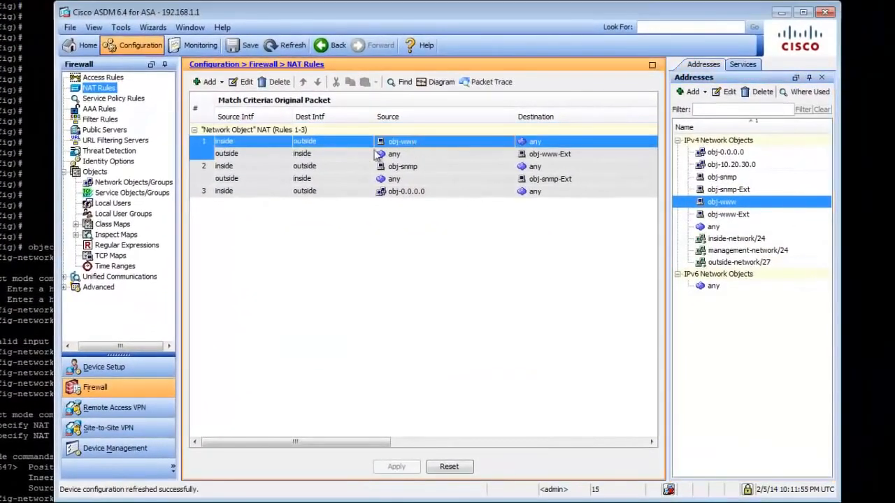
left_click(357, 155)
left_click(360, 144)
left_click(445, 158)
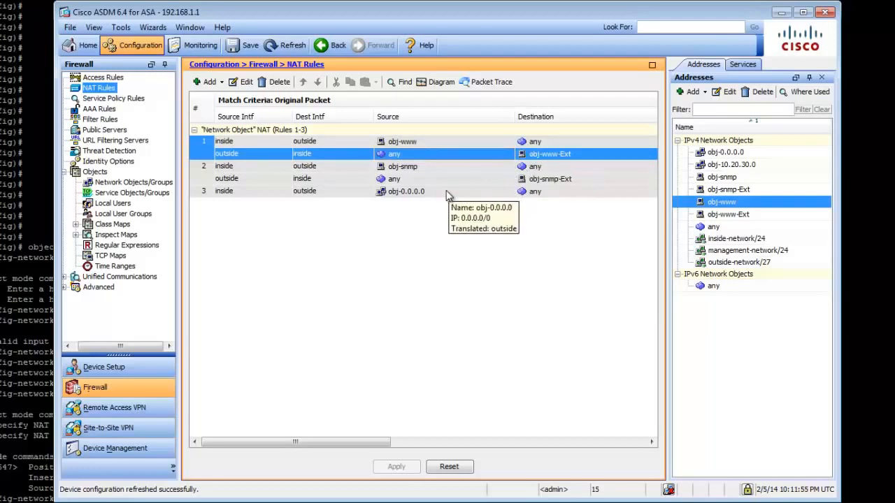
left_click(421, 168)
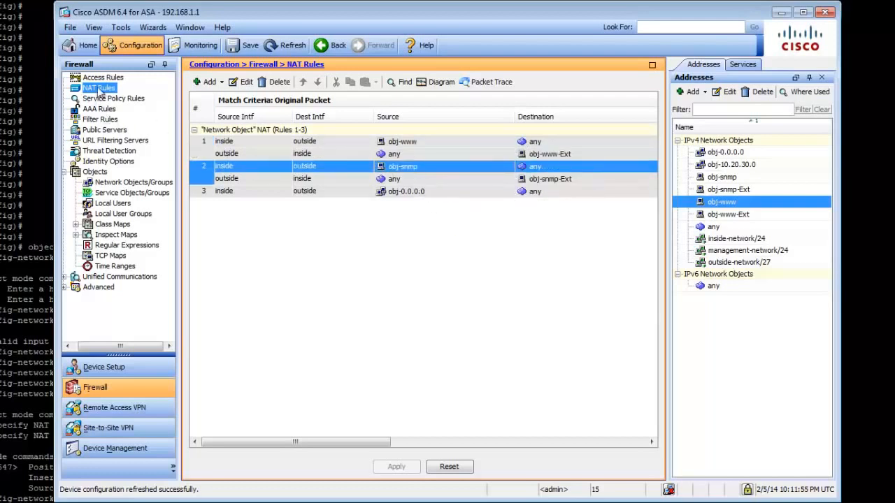
left_click(103, 77)
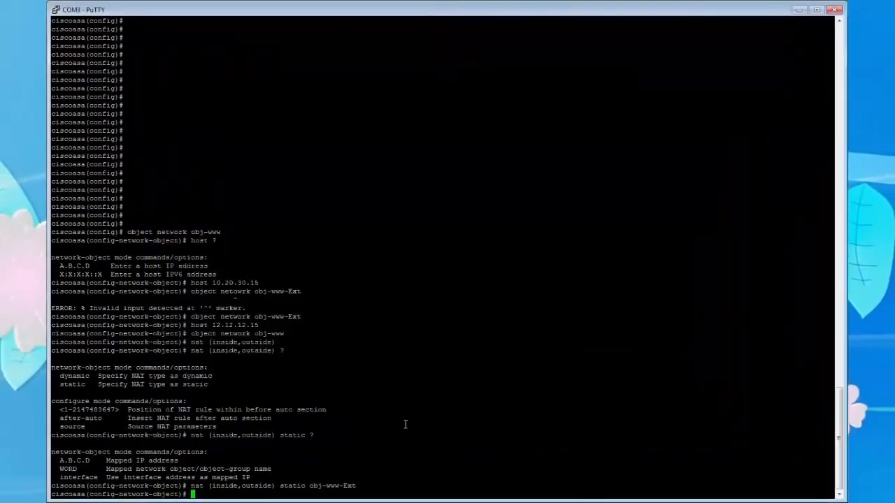
- Switch back to the PuTTY console, leave network-object configuration with end, and push the old output out of view with blank lines
type("end")
key("Return")
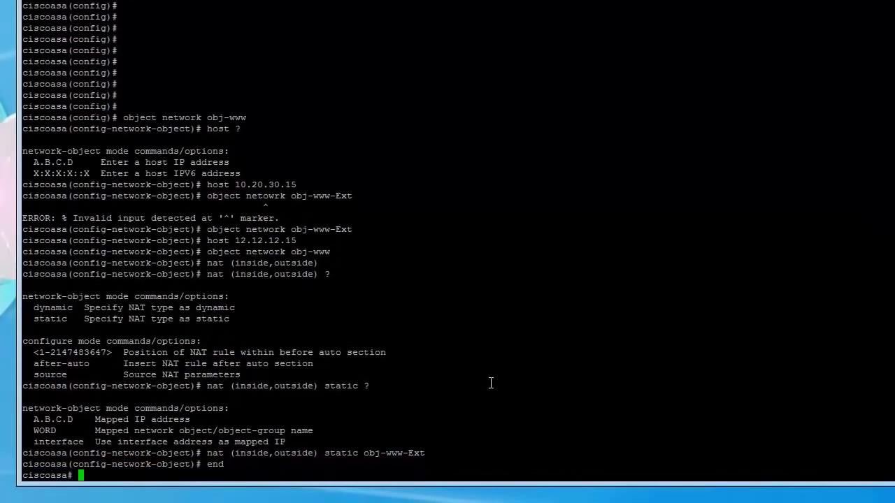
key("Return")
key("Return")
key("Return")
key("Return")
key("Return")
key("Return")
key("Return")
key("Return")
key("Return")
key("Return")
key("Return")
key("Return")
key("Return")
key("Return")
key("Return")
key("Return")
key("Return")
key("Return")
key("Return")
key("Return")
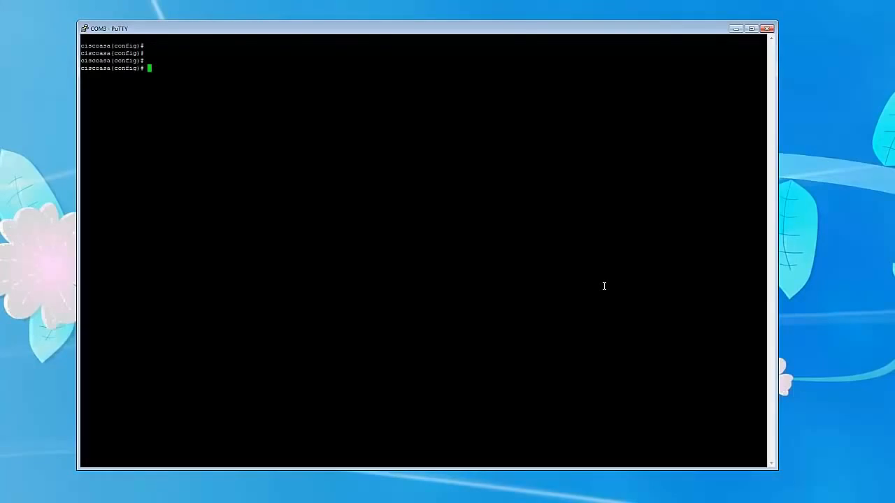
- Add the entry access-list outside_access_in extended permit tcp any object obj-www eq www in configuration mode
type("acces")
key("Tab")
type("li")
key("Tab")
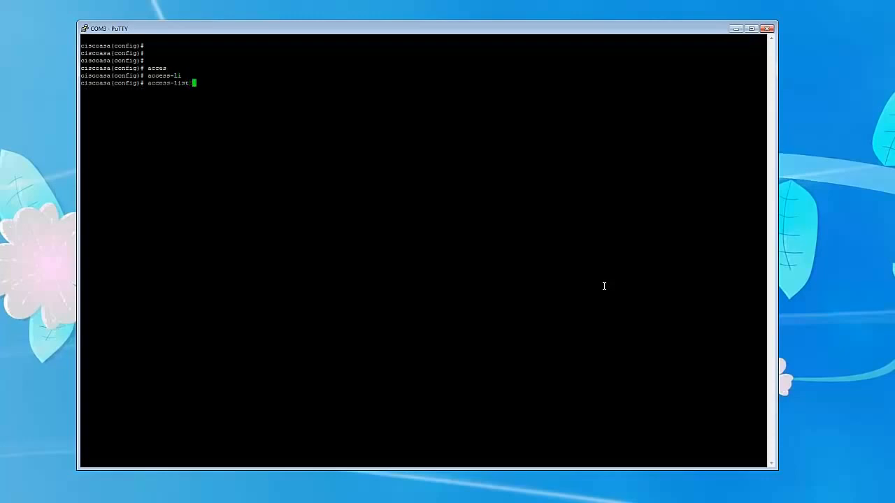
type("outside_acc")
key("Tab")
type("es")
key("Tab")
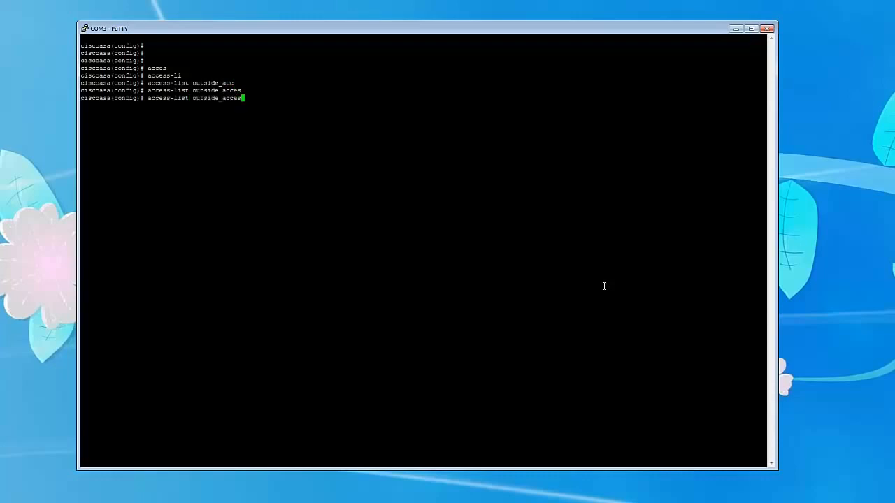
type("s_in extended")
key("Tab")
type("perm")
key("Tab")
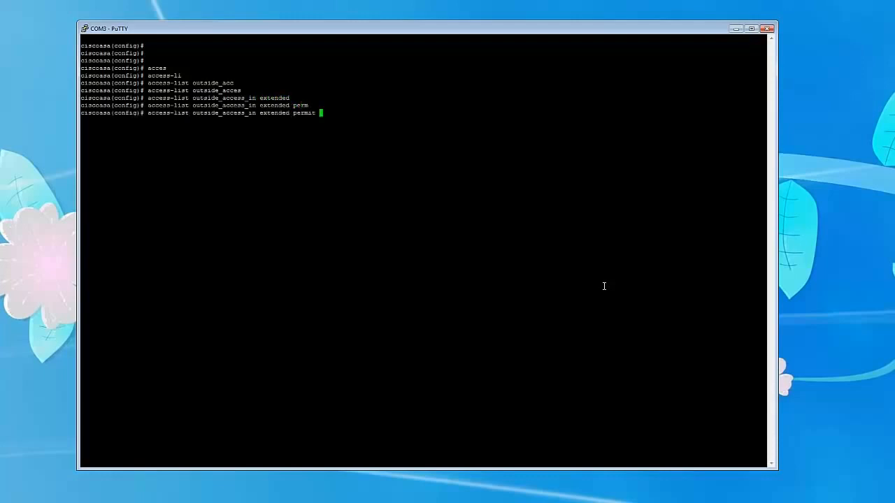
type("tcp")
type("any ojbe")
key("BackSpace")
key("BackSpace")
key("BackSpace")
type("bject obj")
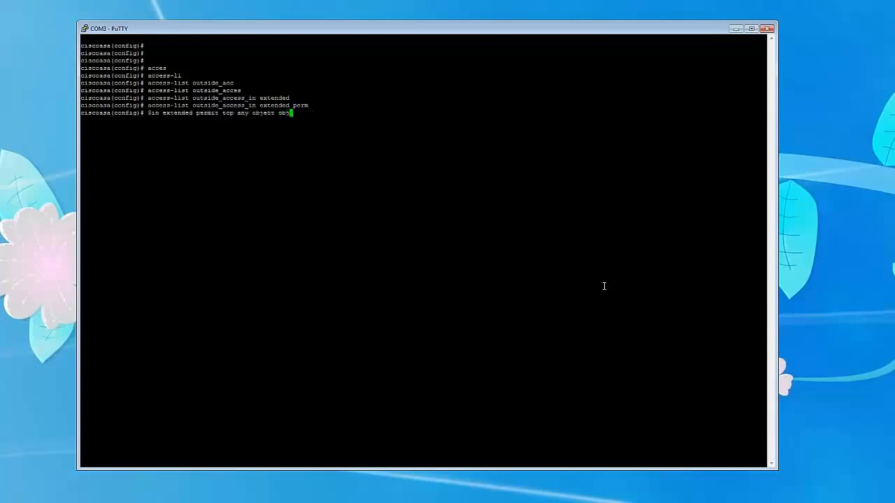
type("-www eq")
key("Tab")
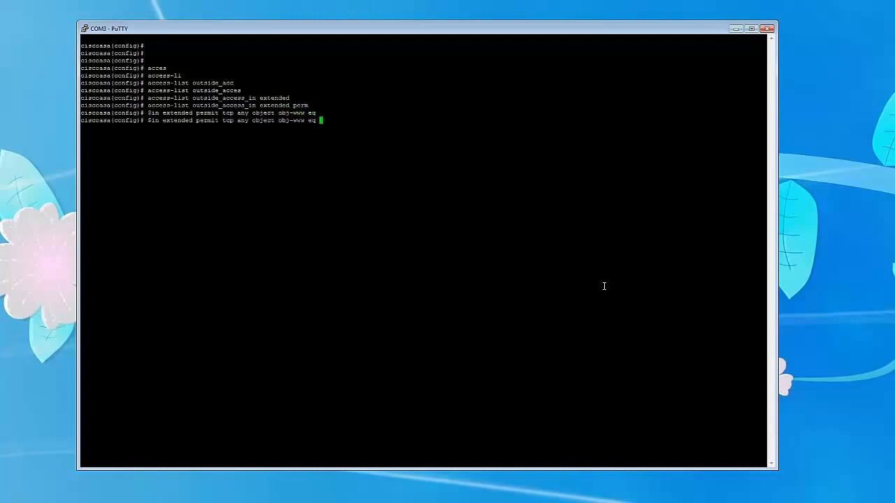
type("www")
key("Return")
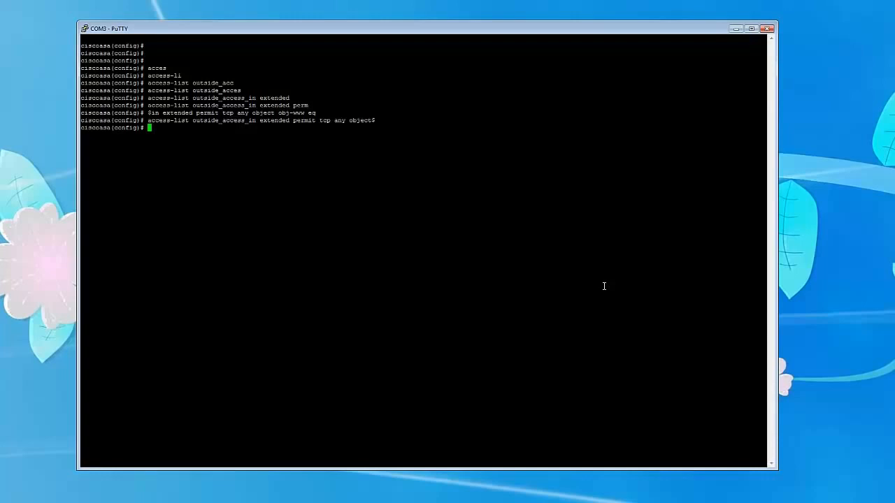
- Bind the access list to inbound outside traffic with access-group outside_access_in in interface outside
type("access-g")
key("Tab")
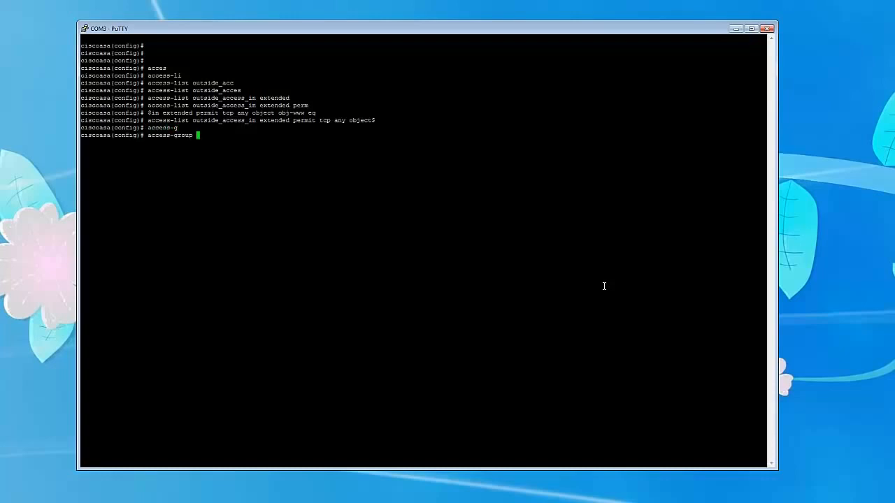
type("outside")
key("BackSpace")
key("BackSpace")
key("BackSpace")
key("BackSpace")
type("side_access_in in interface")
key("BackSpace")
key("BackSpace")
key("BackSpace")
key("BackSpace")
key("BackSpace")
key("BackSpace")
key("Tab")
type("outside")
key("Return")
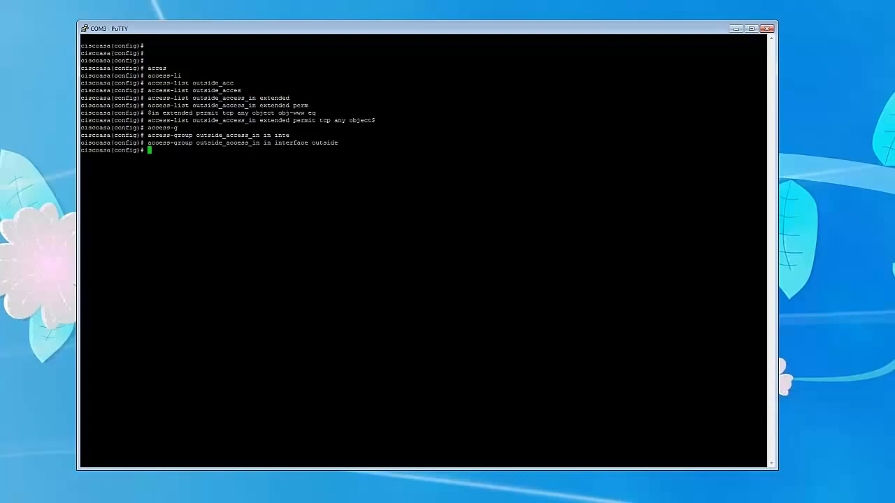
key("alt+Tab")
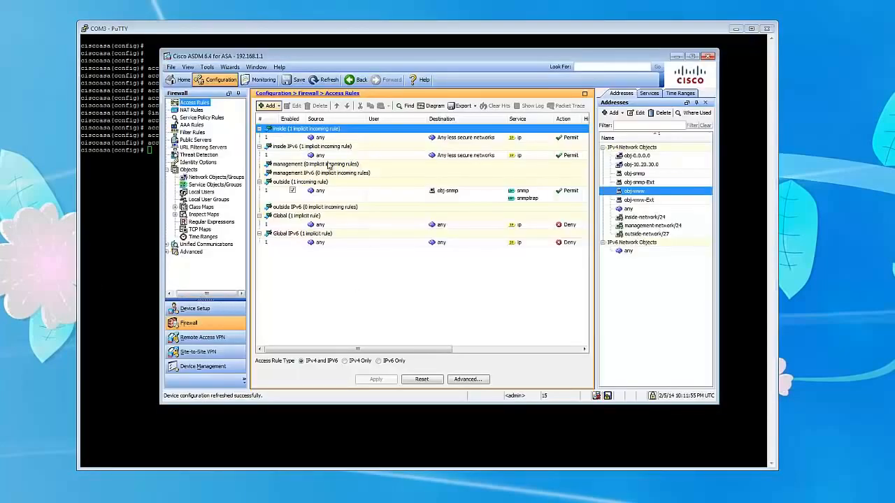
left_click(319, 82)
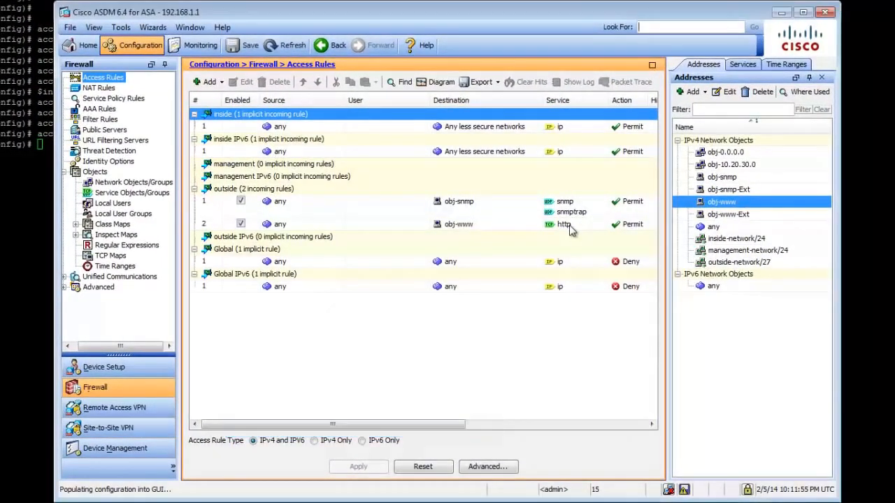
- Open the outside access rule for obj-www to review its source, destination and service, and close it without changes
left_click(579, 225)
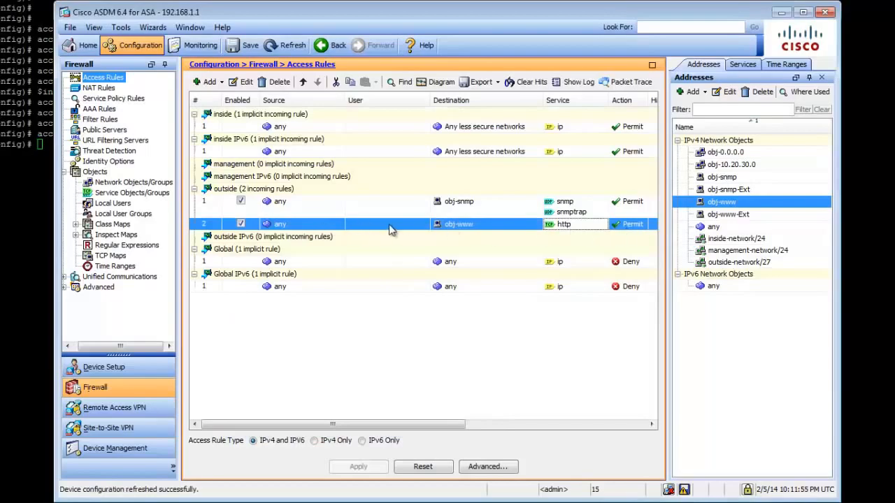
left_click(270, 225)
left_click(242, 82)
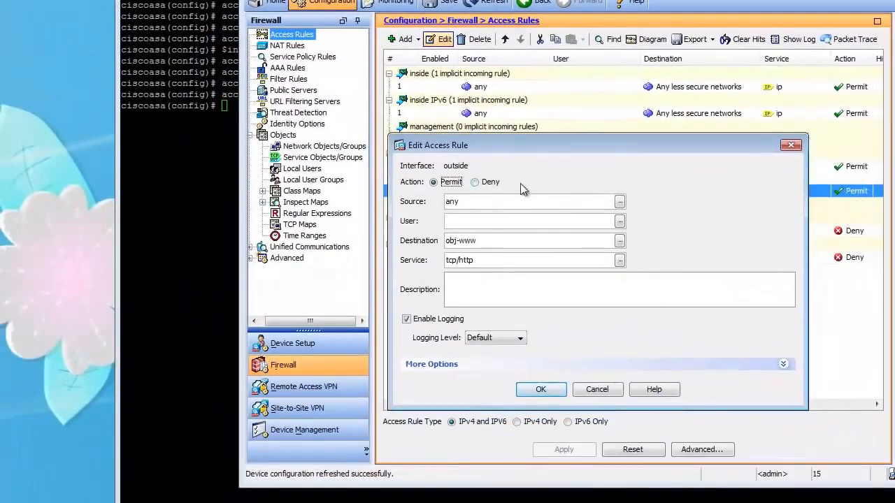
left_click_drag(624, 143, 673, 156)
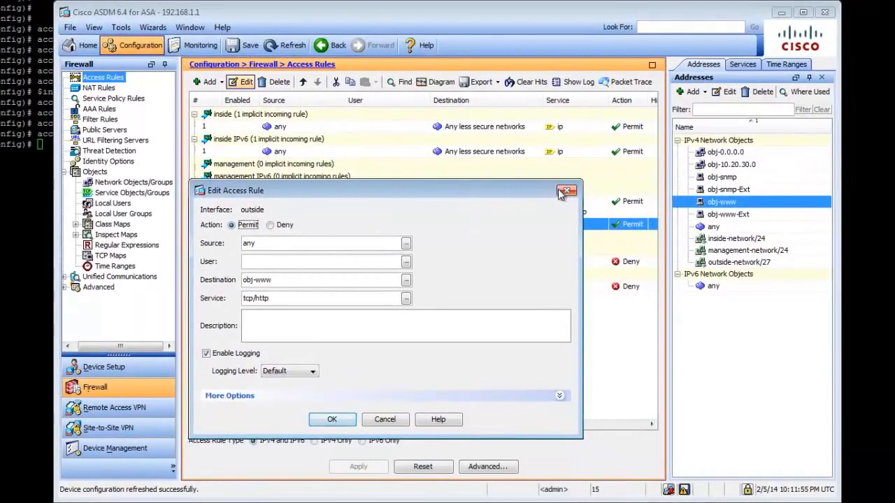
left_click(566, 190)
left_click(470, 224)
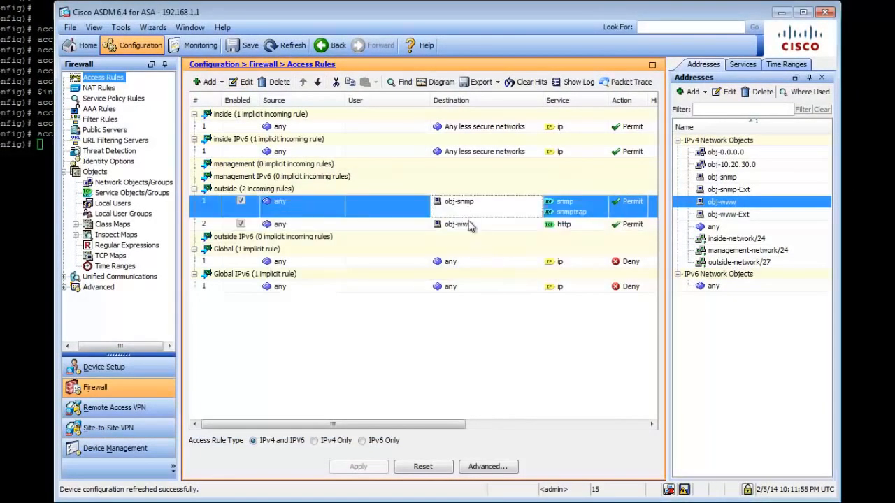
- Check the NAT rules for obj-www and obj-snmp, and view the public servers exposed on the outside interface
left_click(104, 88)
left_click(411, 144)
left_click(407, 168)
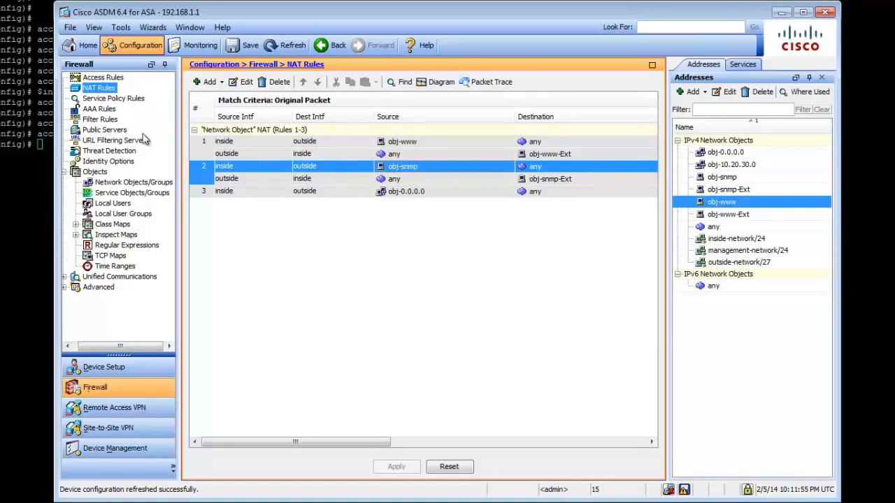
left_click(110, 130)
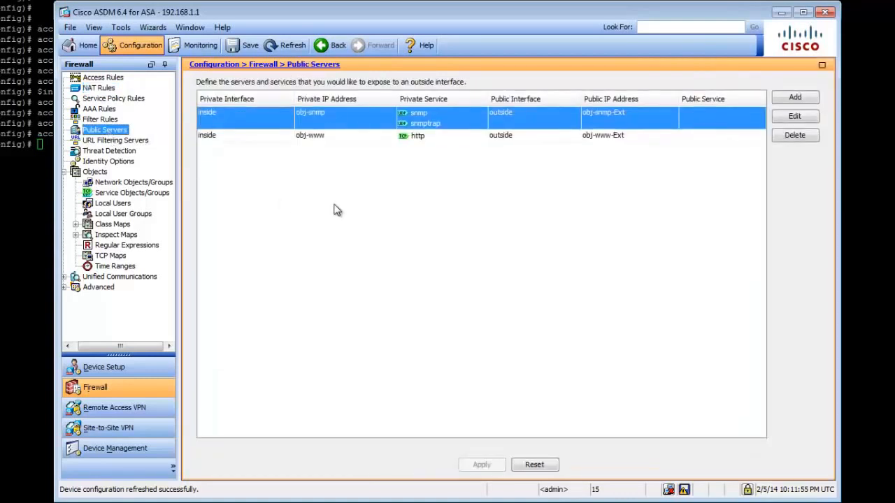